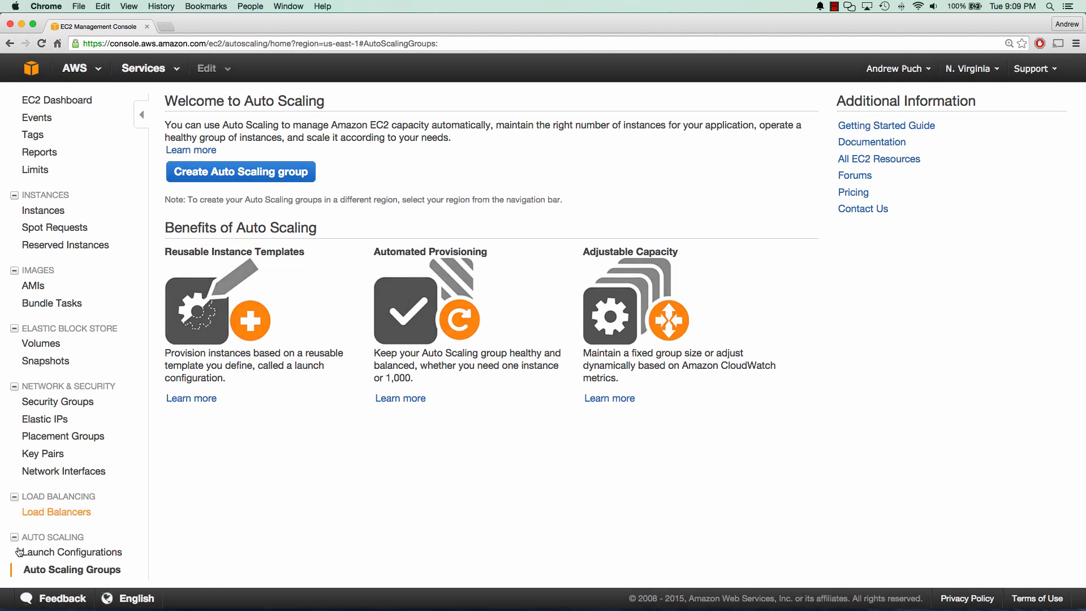
Step: Start a new load balancer named auto-scaling and place it inside vpc-89af74ec (172.30.0.0/16)
{"action": "left_click", "coordinate": [39, 517]}
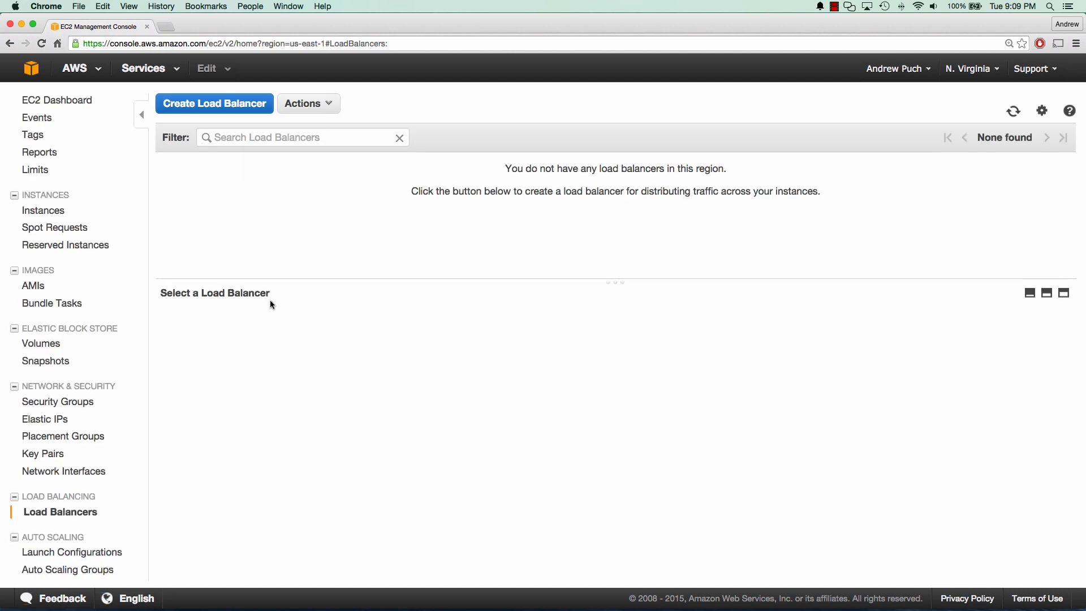
{"action": "left_click", "coordinate": [215, 105]}
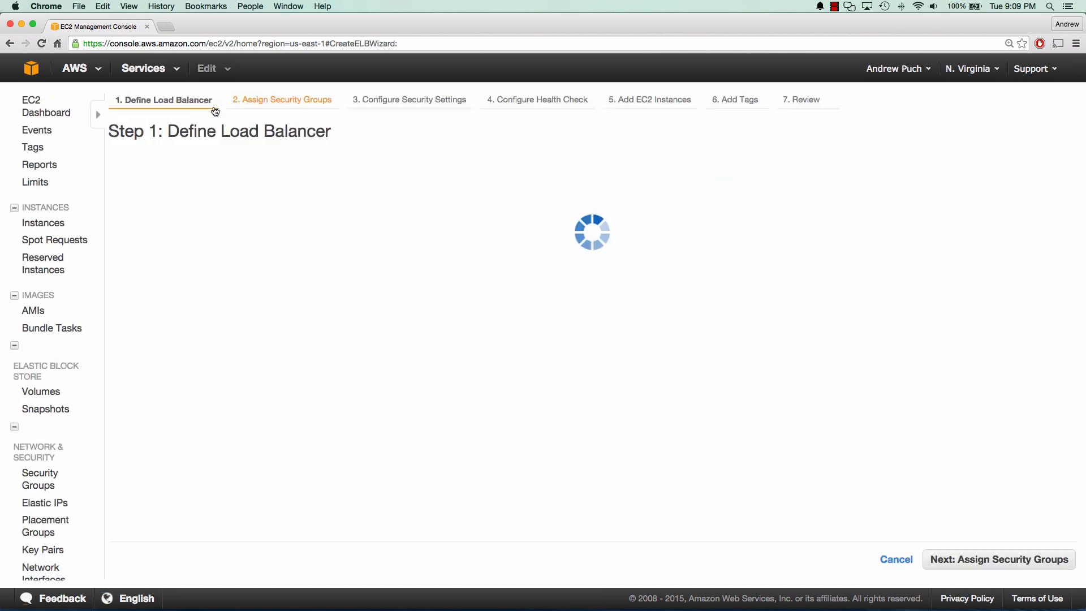
{"action": "left_click", "coordinate": [237, 226]}
{"action": "type", "text": "auto-scaling"}
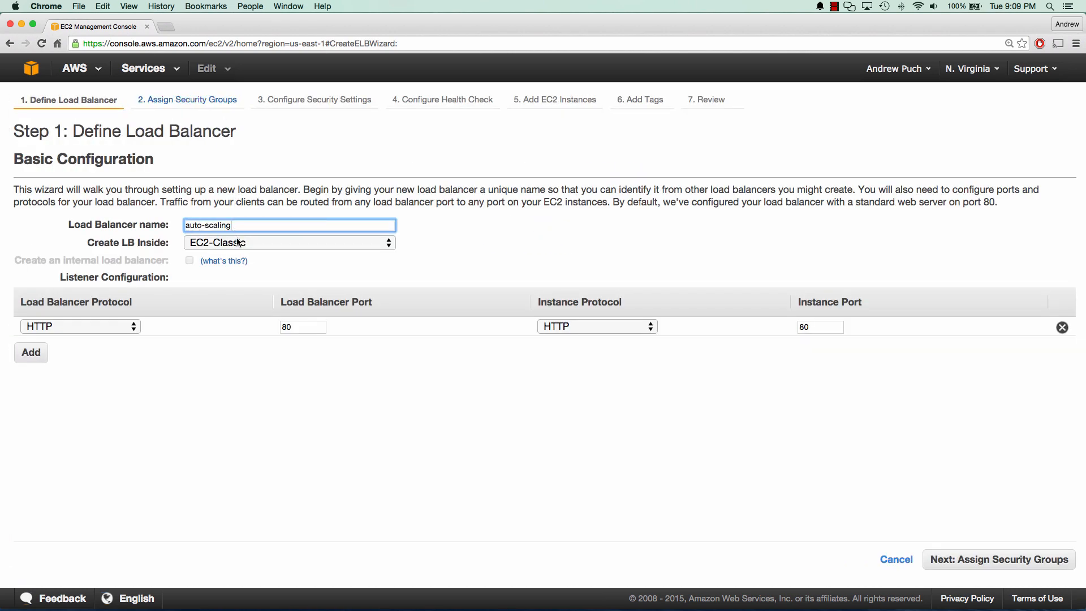
{"action": "left_click", "coordinate": [238, 242]}
{"action": "left_click", "coordinate": [237, 252]}
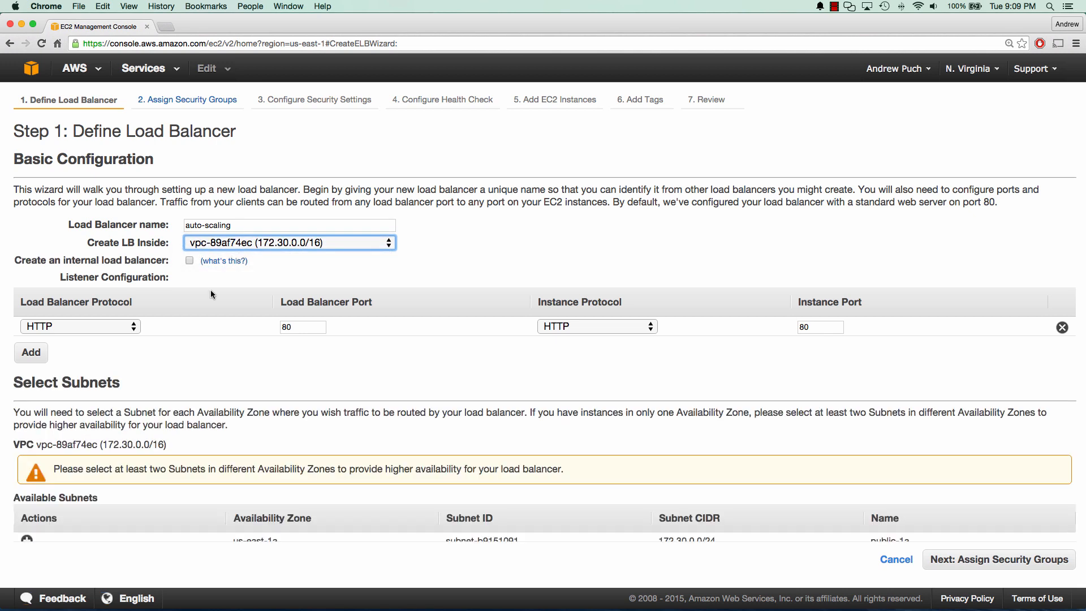
Step: Add the public-1a, public-1b and public-1c subnets to the load balancer and continue to security group assignment
{"action": "scroll", "coordinate": [297, 352], "scroll_direction": "down", "scroll_amount": 3}
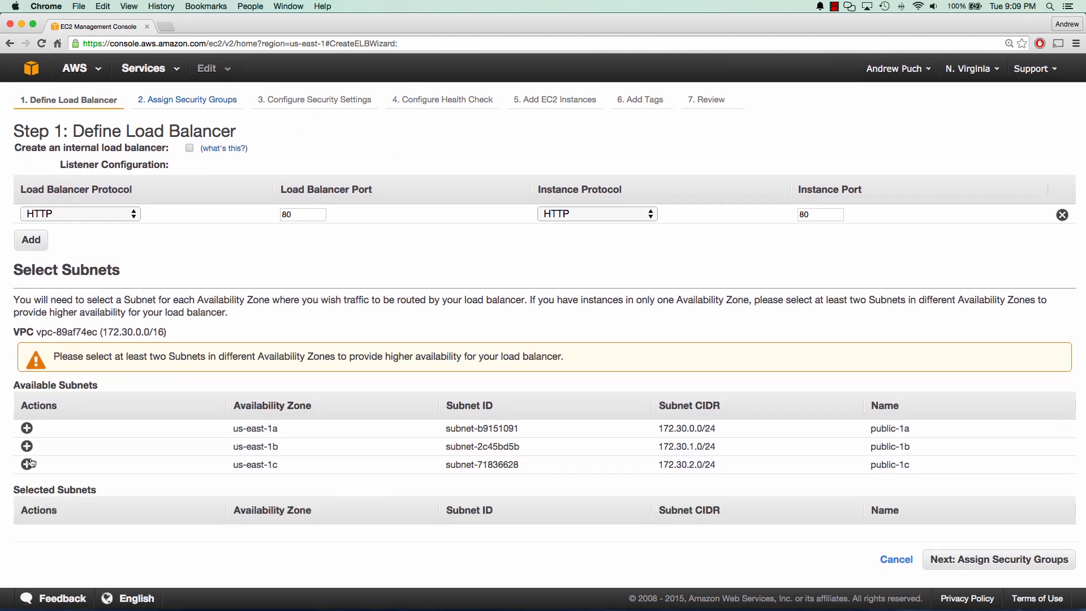
{"action": "left_click", "coordinate": [27, 460]}
{"action": "left_click", "coordinate": [27, 454]}
{"action": "left_click", "coordinate": [27, 434]}
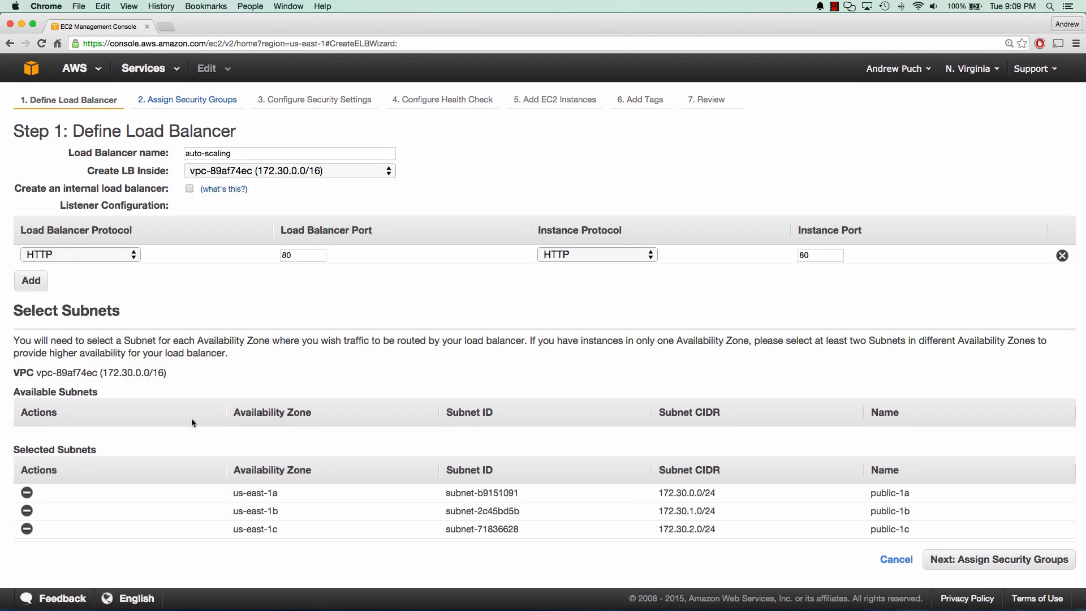
{"action": "left_click", "coordinate": [984, 560]}
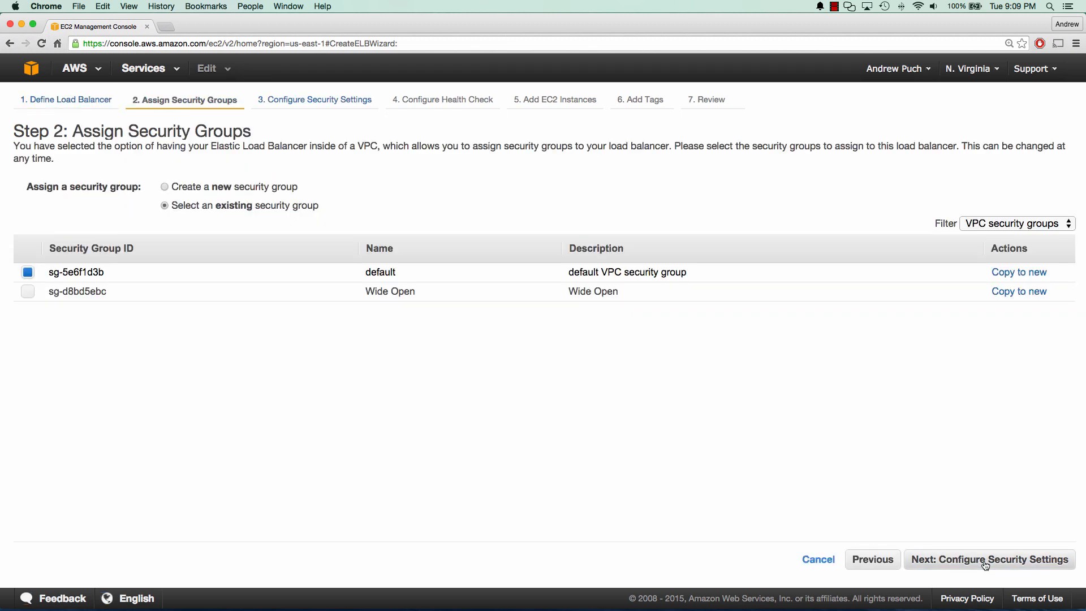
Step: Assign the existing Wide Open security group to the load balancer and continue to the health check without a secure listener
{"action": "left_click", "coordinate": [424, 288]}
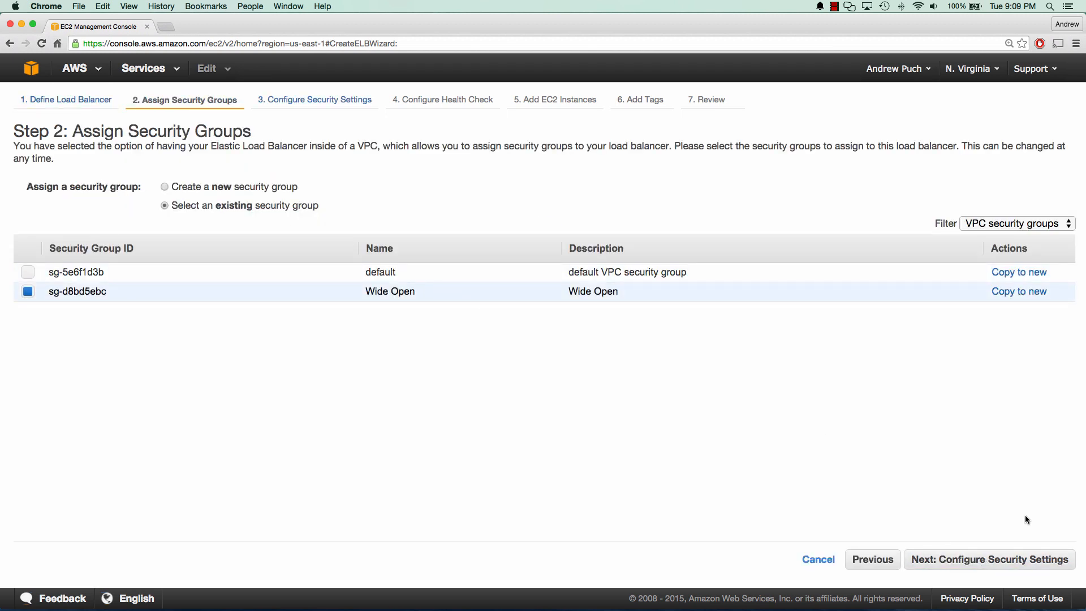
{"action": "left_click", "coordinate": [1016, 563]}
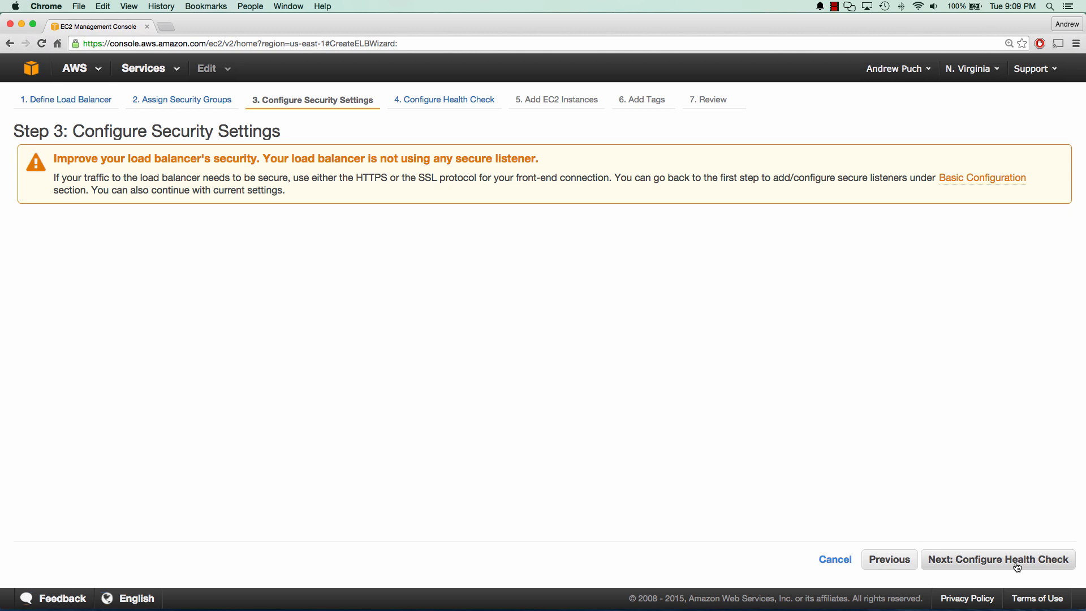
{"action": "left_click", "coordinate": [1016, 563]}
Step: Configure the load balancer's health check with ping path /, a 6-second interval and a healthy threshold of 2
{"action": "left_click", "coordinate": [187, 225]}
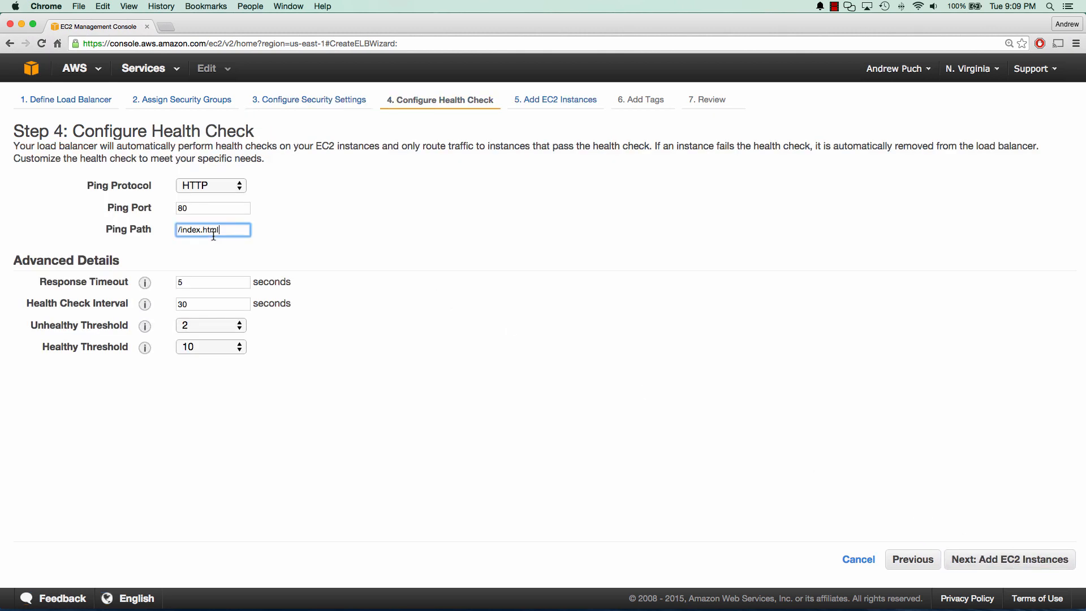
{"action": "triple_click", "coordinate": [186, 224]}
{"action": "left_click", "coordinate": [1017, 560]}
Step: Create the load balancer without adding instances or tags, and open its details
{"action": "left_click", "coordinate": [1014, 561]}
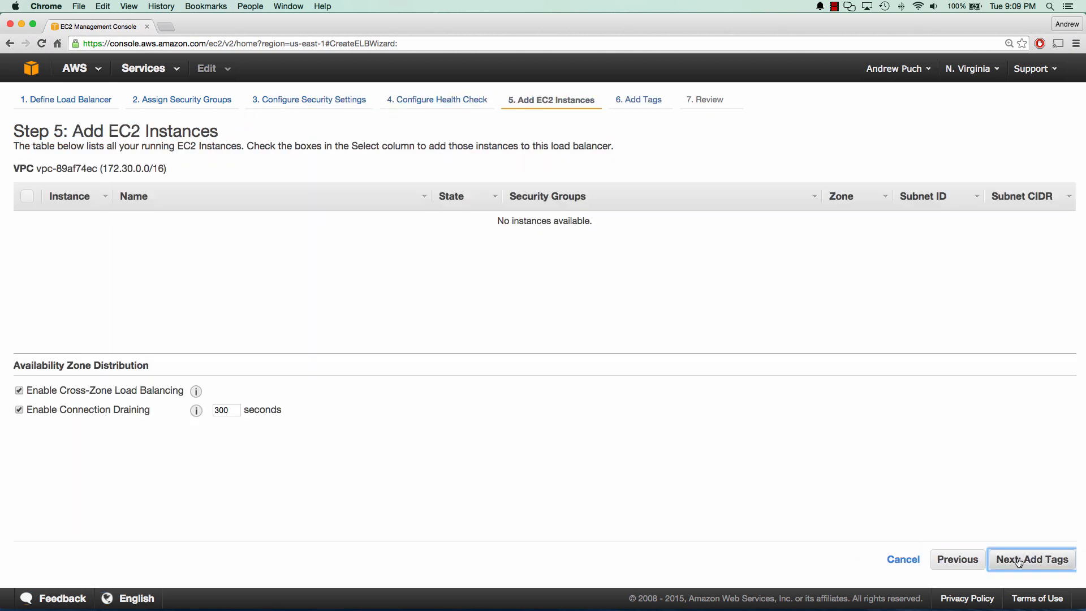
{"action": "left_click", "coordinate": [1023, 559]}
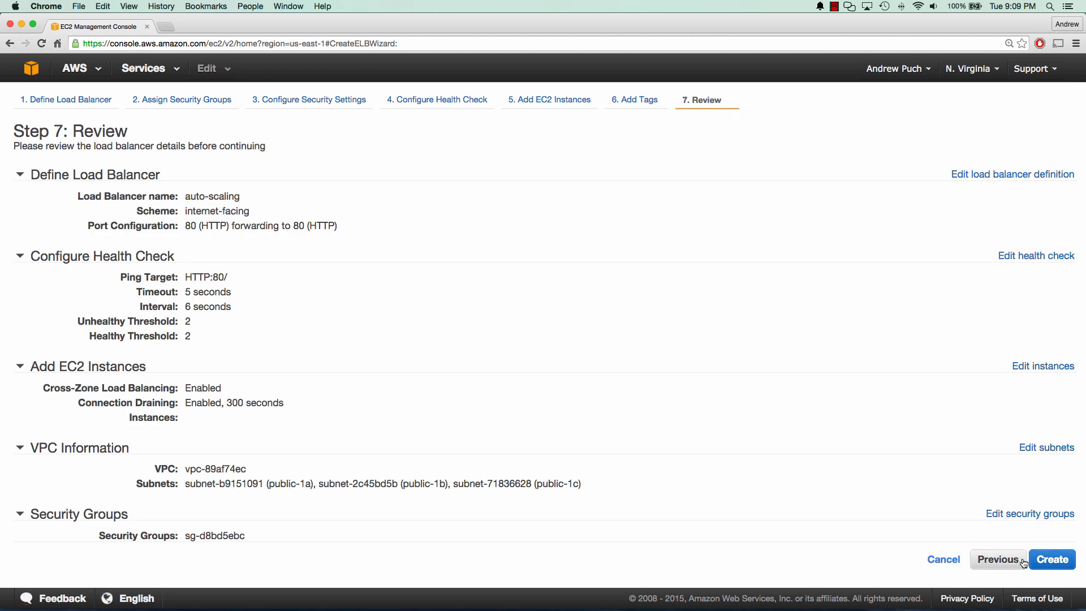
{"action": "left_click", "coordinate": [1039, 560]}
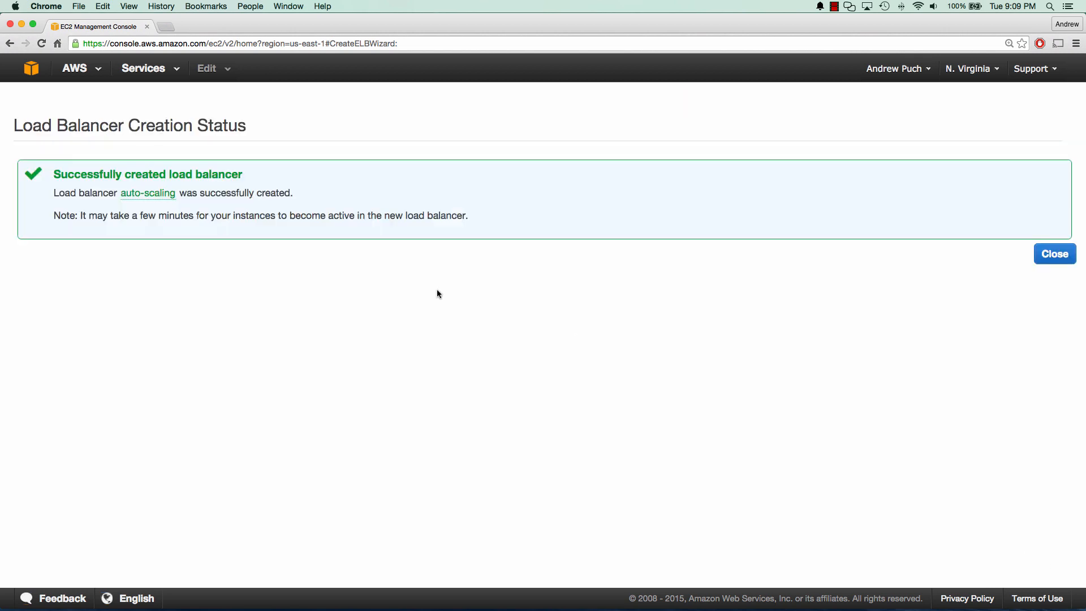
{"action": "left_click", "coordinate": [148, 192]}
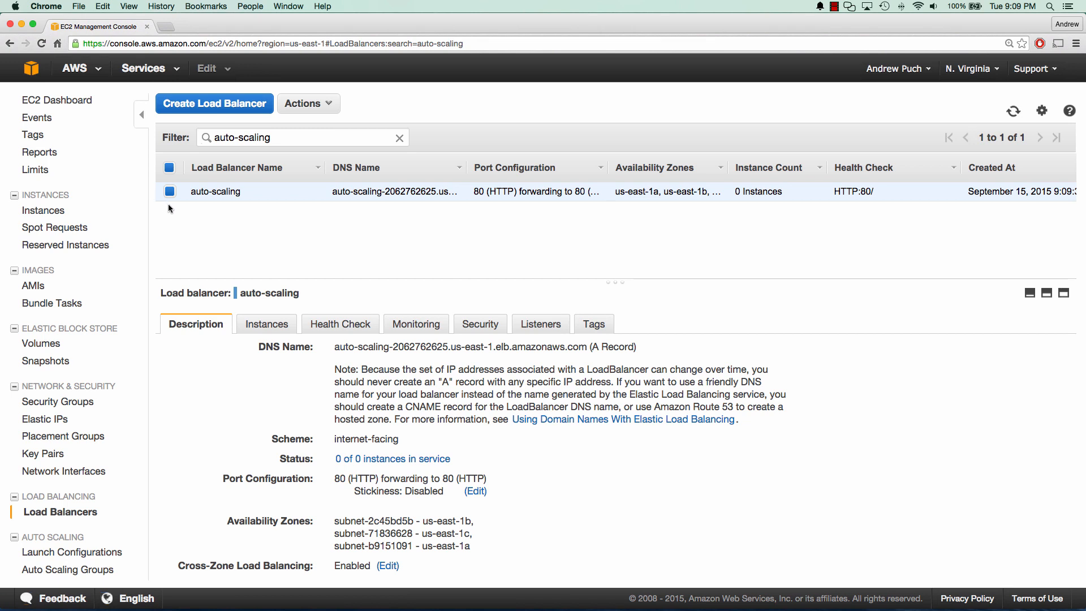
Step: Start a launch configuration for a new Auto Scaling group from the Basic Apache2 AMI with the t2.micro instance type
{"action": "left_click", "coordinate": [100, 558]}
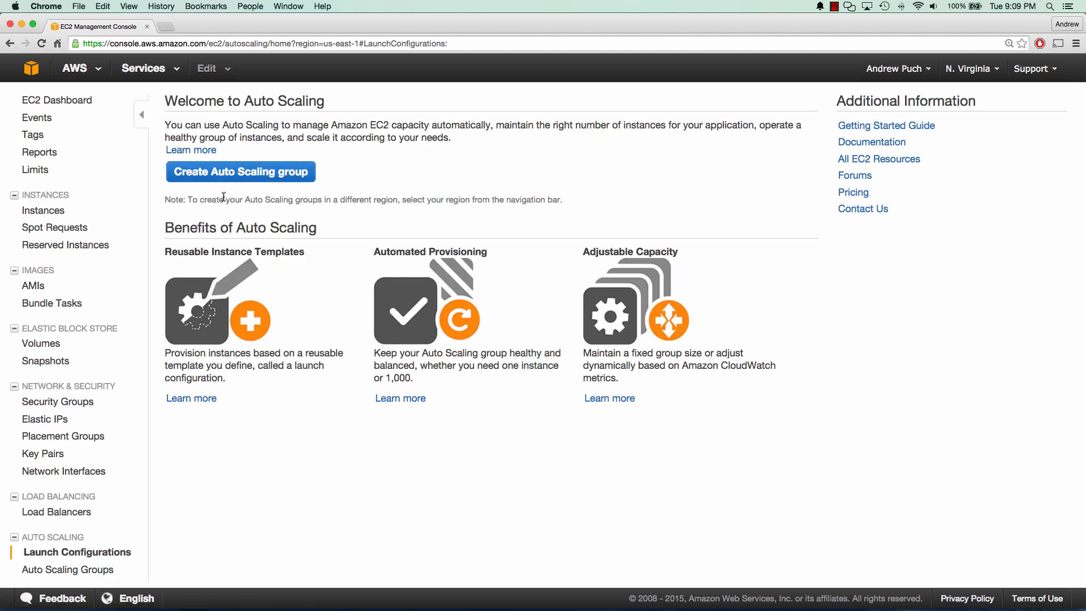
{"action": "left_click", "coordinate": [264, 172]}
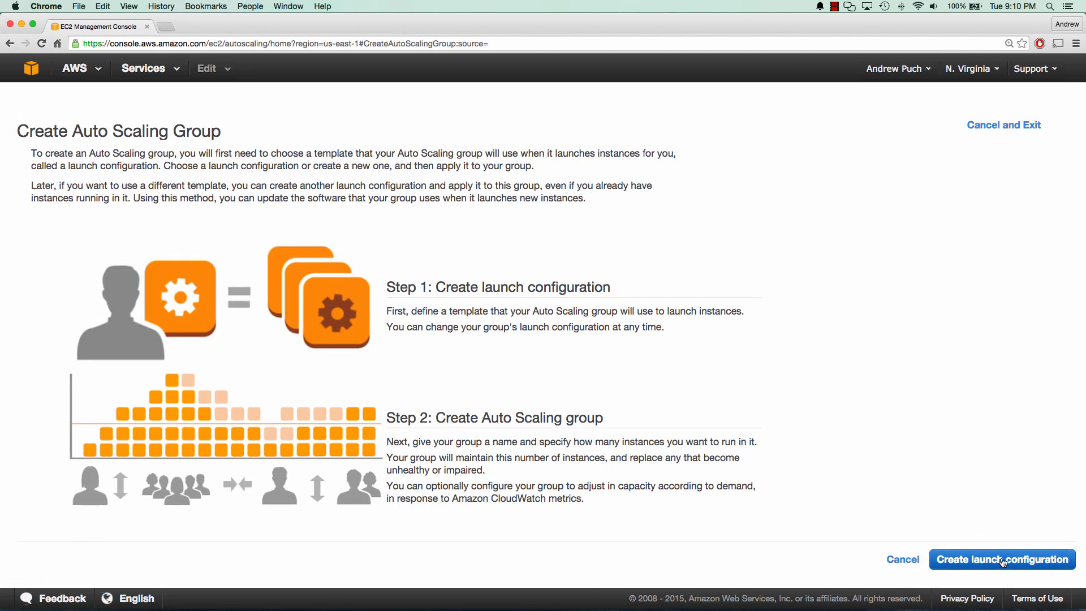
{"action": "left_click", "coordinate": [1002, 560]}
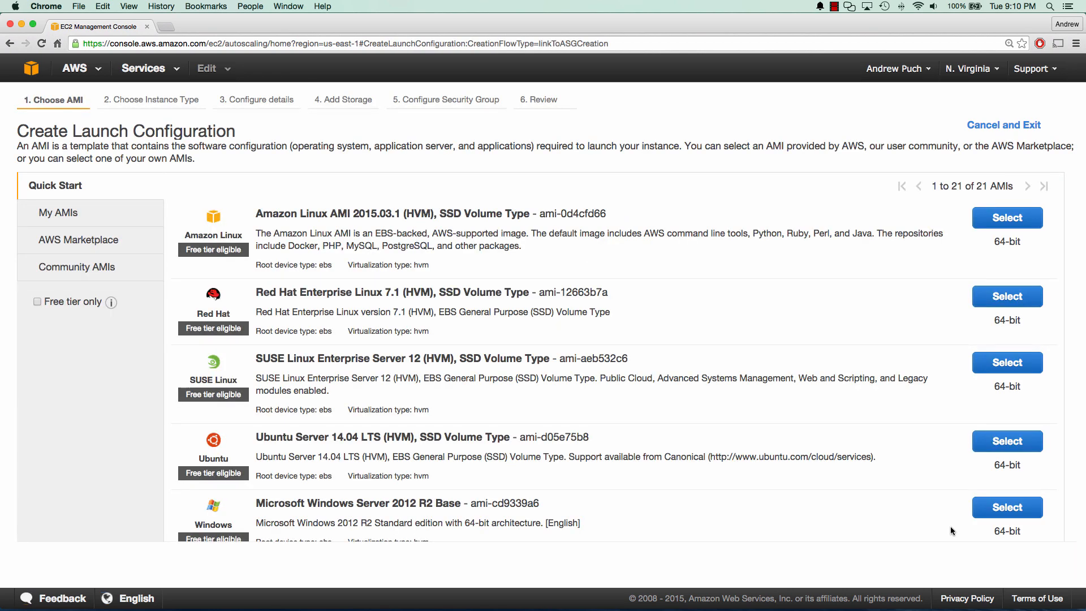
{"action": "left_click", "coordinate": [133, 219]}
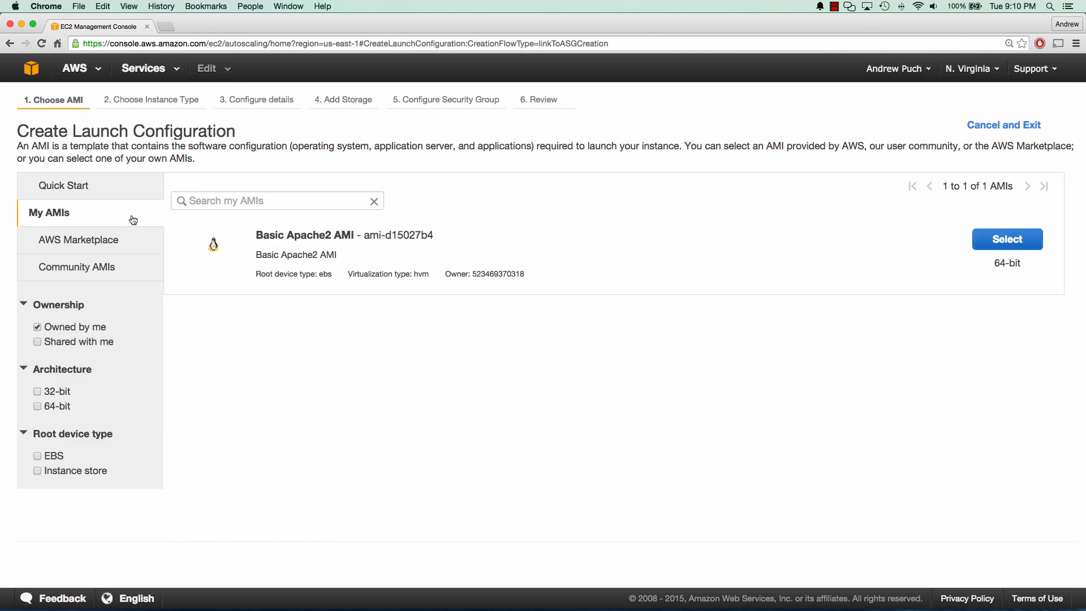
{"action": "left_click", "coordinate": [1020, 247]}
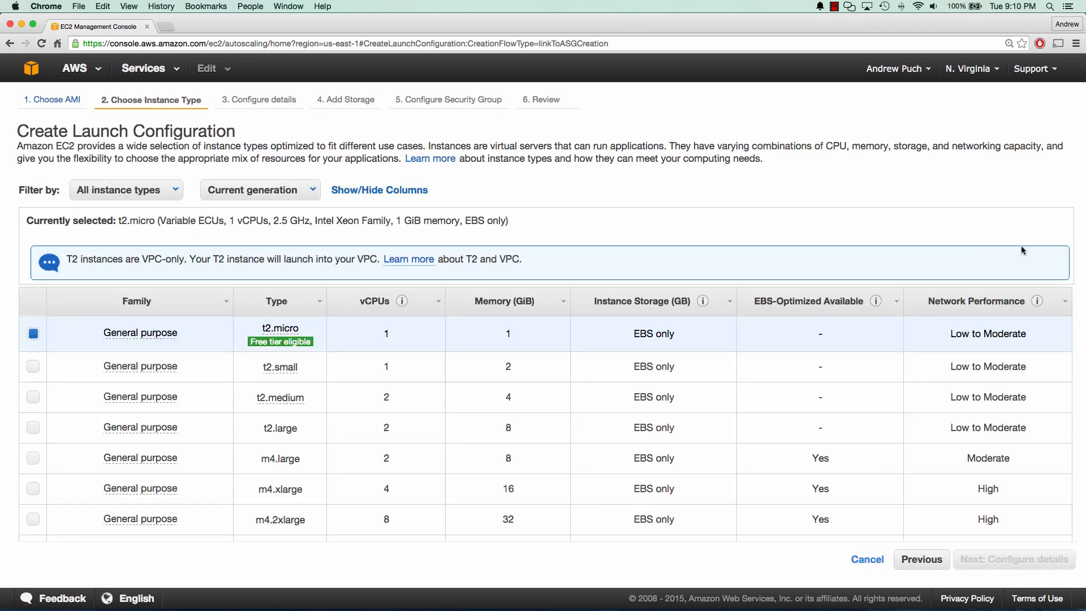
{"action": "left_click", "coordinate": [1020, 561]}
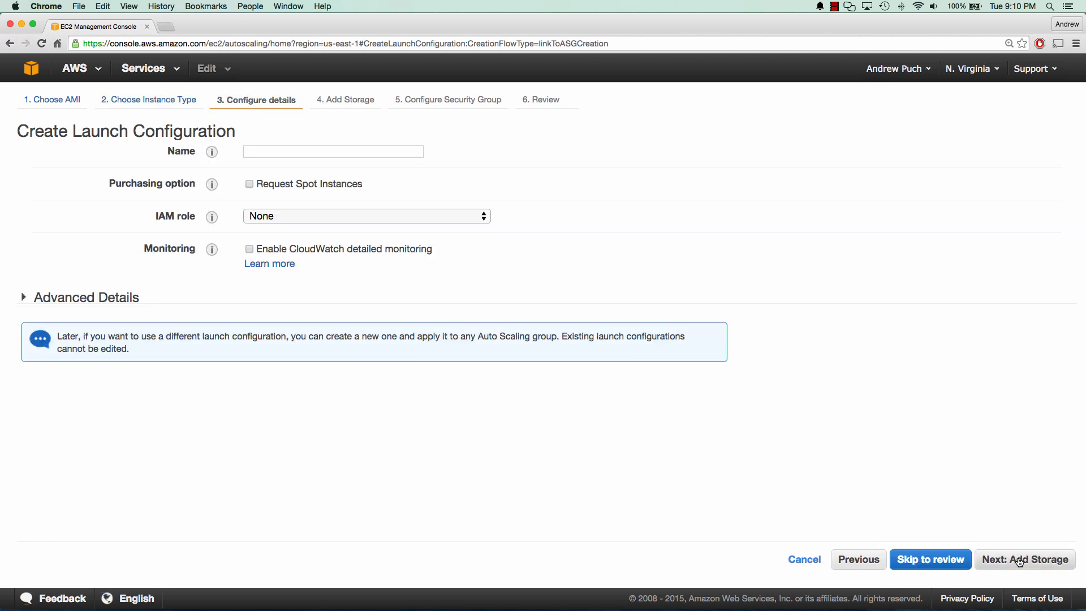
Step: Name the launch configuration auto-scaling-launch and accept the default 8 GiB General Purpose (SSD) root storage
{"action": "left_click", "coordinate": [339, 152]}
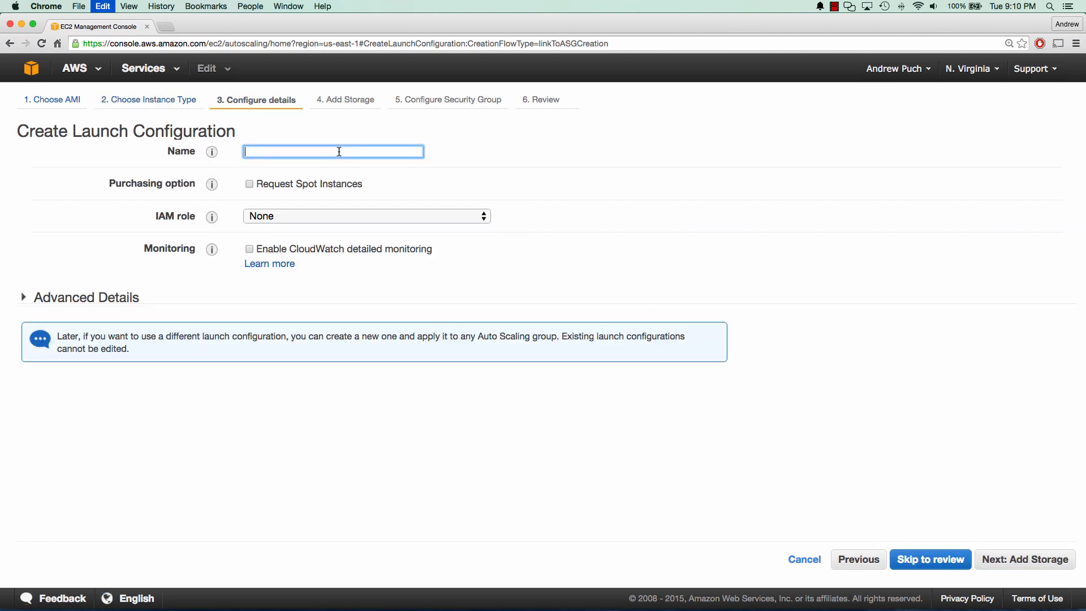
{"action": "type", "text": "auto-scaling-launch"}
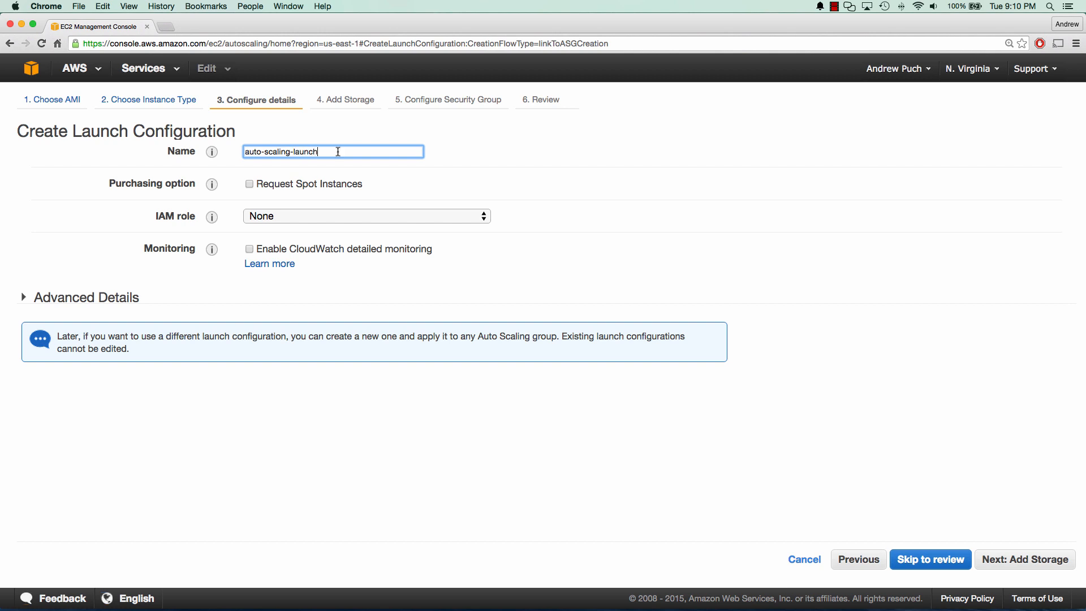
{"action": "left_click", "coordinate": [1015, 560]}
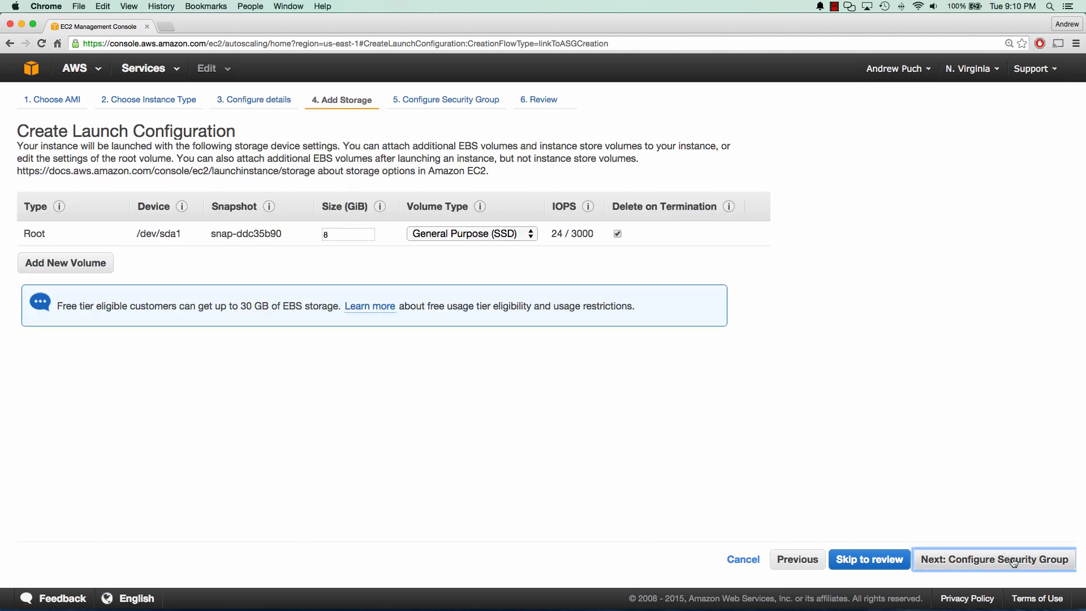
{"action": "left_click", "coordinate": [1014, 560]}
Step: Assign the existing Wide Open security group to the launch configuration and proceed to its review
{"action": "left_click", "coordinate": [305, 194]}
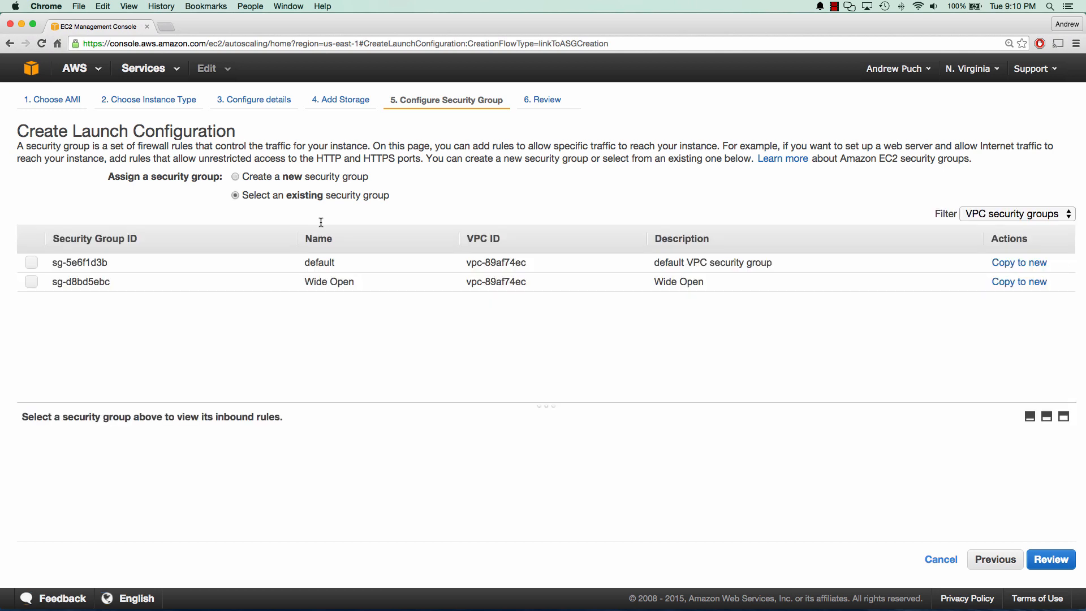
{"action": "left_click", "coordinate": [341, 279]}
{"action": "left_click", "coordinate": [1048, 559]}
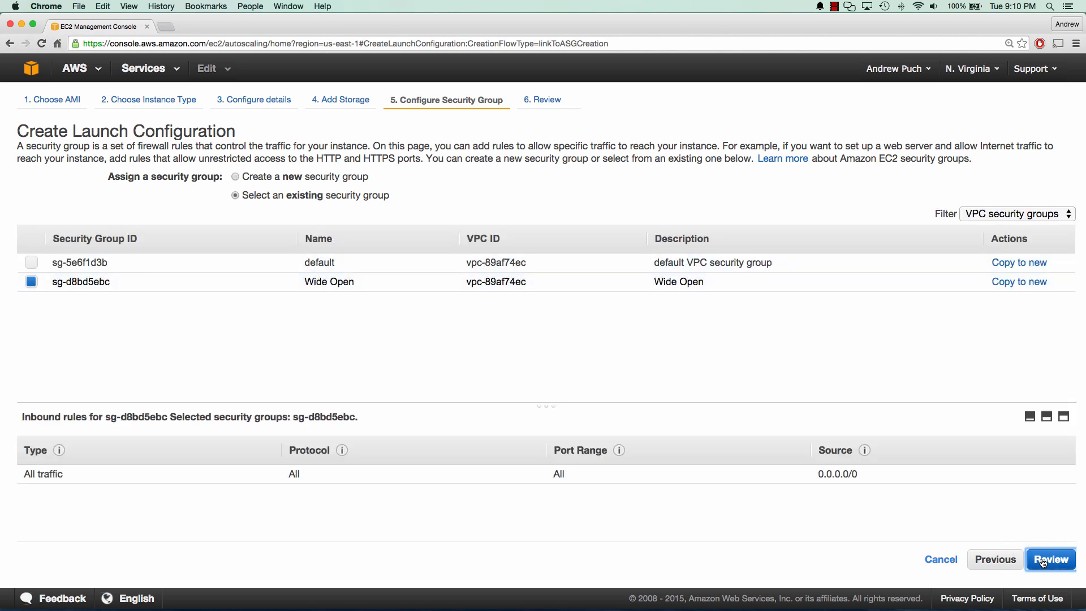
Step: Create the launch configuration with the existing awstutorialseries key pair, acknowledging access to the private key file
{"action": "left_click", "coordinate": [1042, 562]}
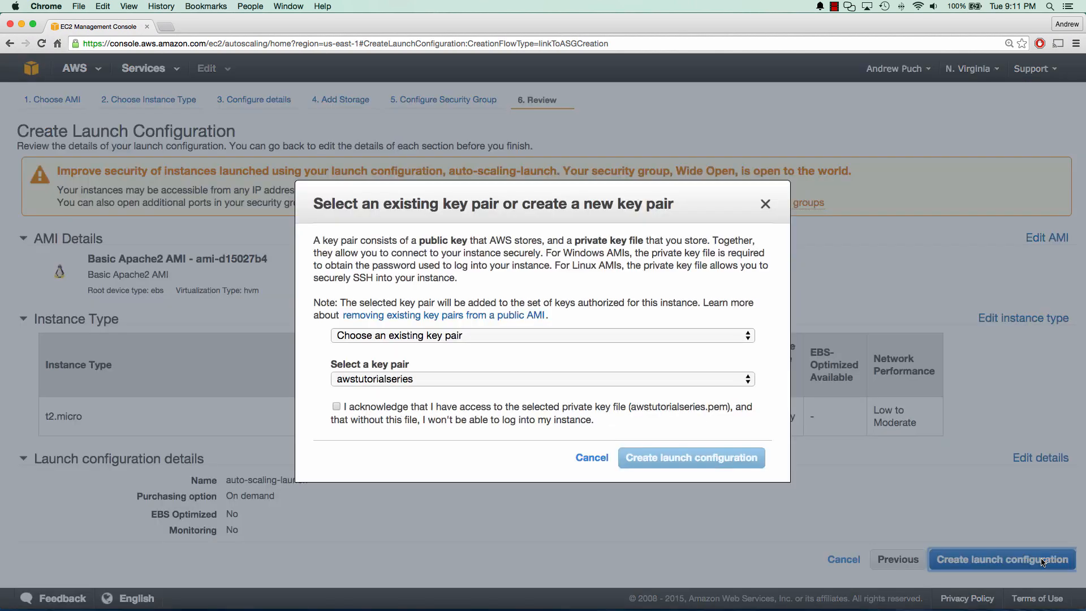
{"action": "left_click", "coordinate": [546, 419]}
{"action": "left_click", "coordinate": [654, 463]}
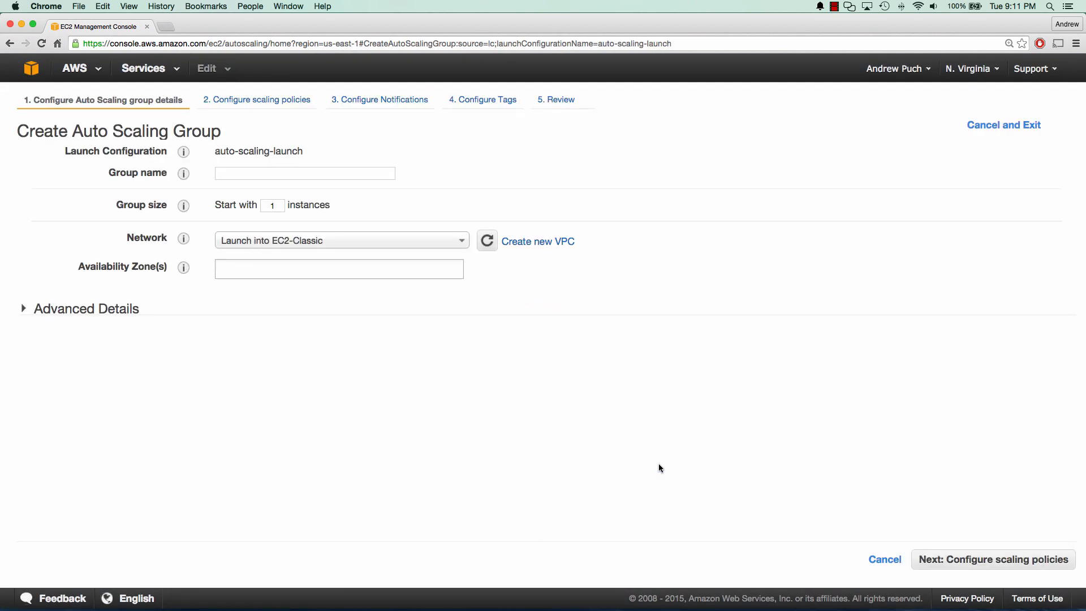
Step: Name the Auto Scaling group auto-scaling-group and set its network to vpc-89af74ec (172.30.0.0/16)
{"action": "left_click", "coordinate": [243, 172]}
{"action": "type", "text": "auto-scaling-group"}
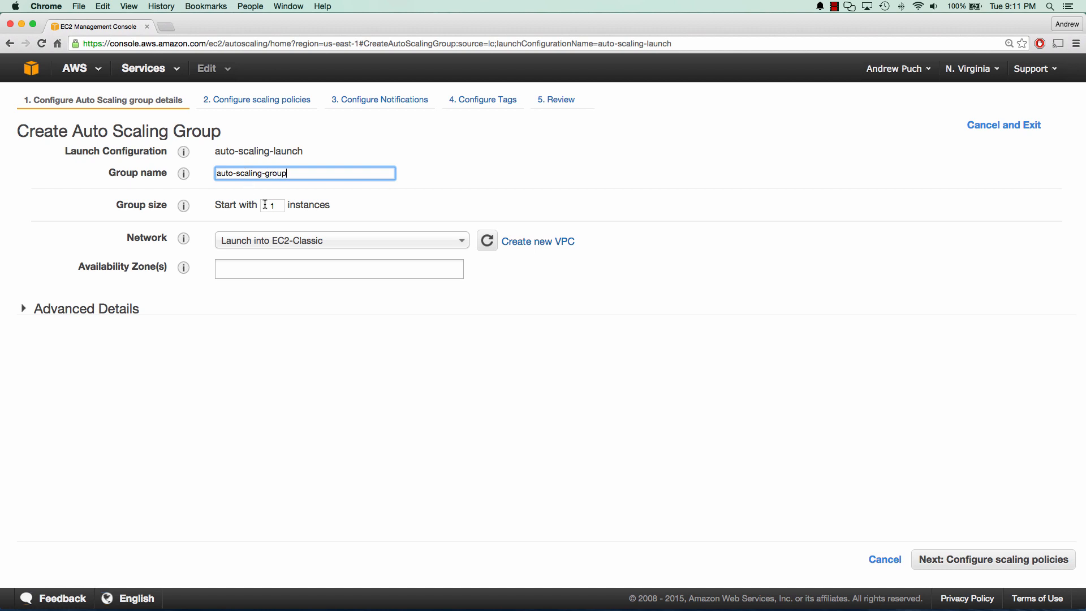
{"action": "left_click", "coordinate": [281, 243]}
{"action": "left_click", "coordinate": [294, 278]}
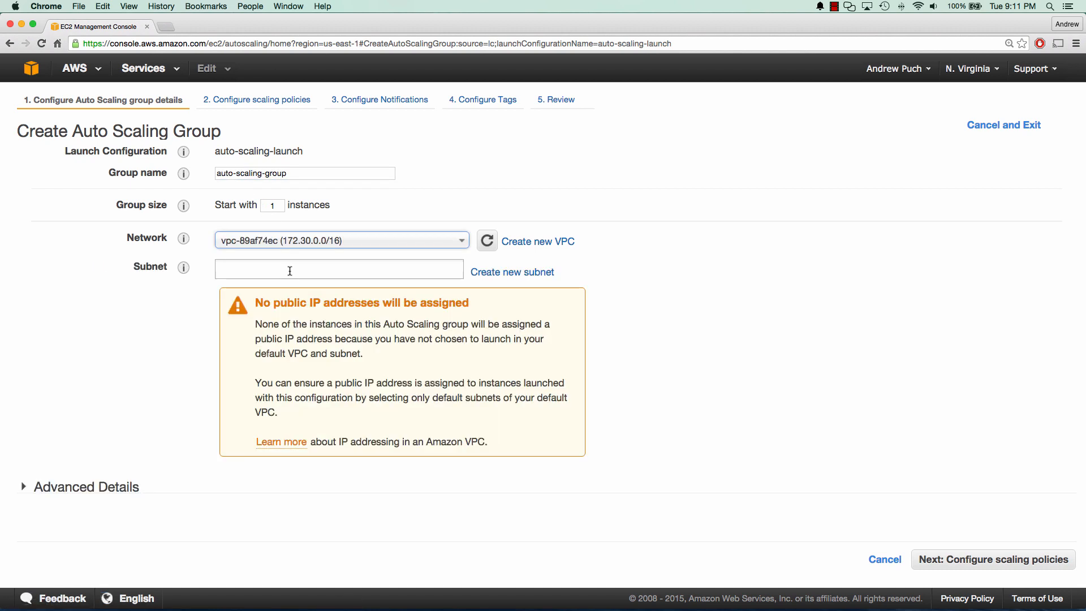
Step: Add the public-1c, public-1a and public-1b subnets to the Auto Scaling group
{"action": "left_click", "coordinate": [290, 270]}
{"action": "left_click", "coordinate": [292, 287]}
{"action": "left_click", "coordinate": [292, 291]}
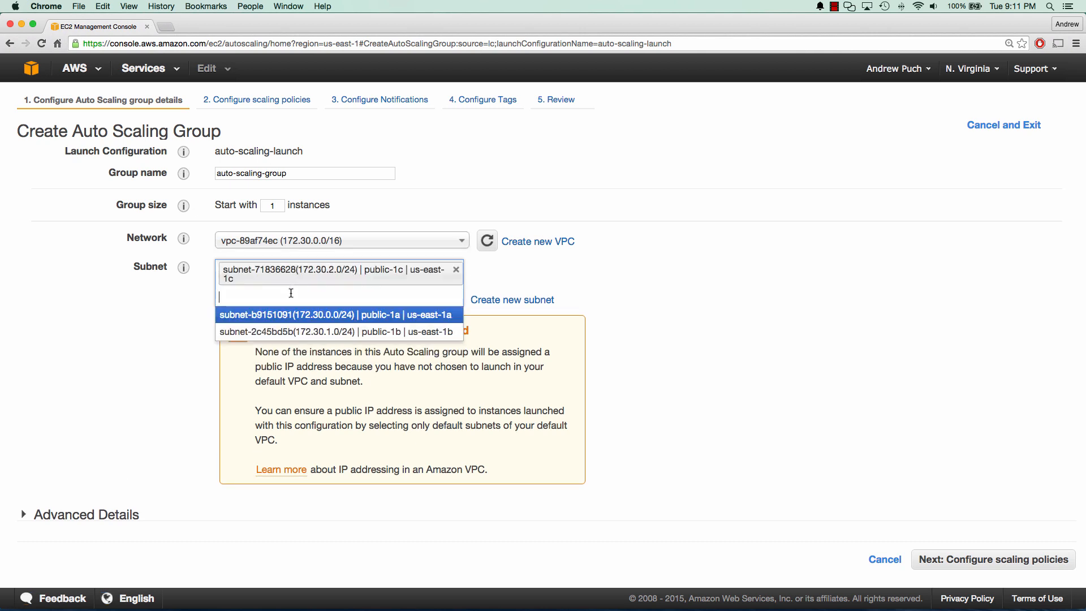
{"action": "left_click", "coordinate": [295, 310]}
{"action": "left_click", "coordinate": [297, 322]}
{"action": "left_click", "coordinate": [303, 342]}
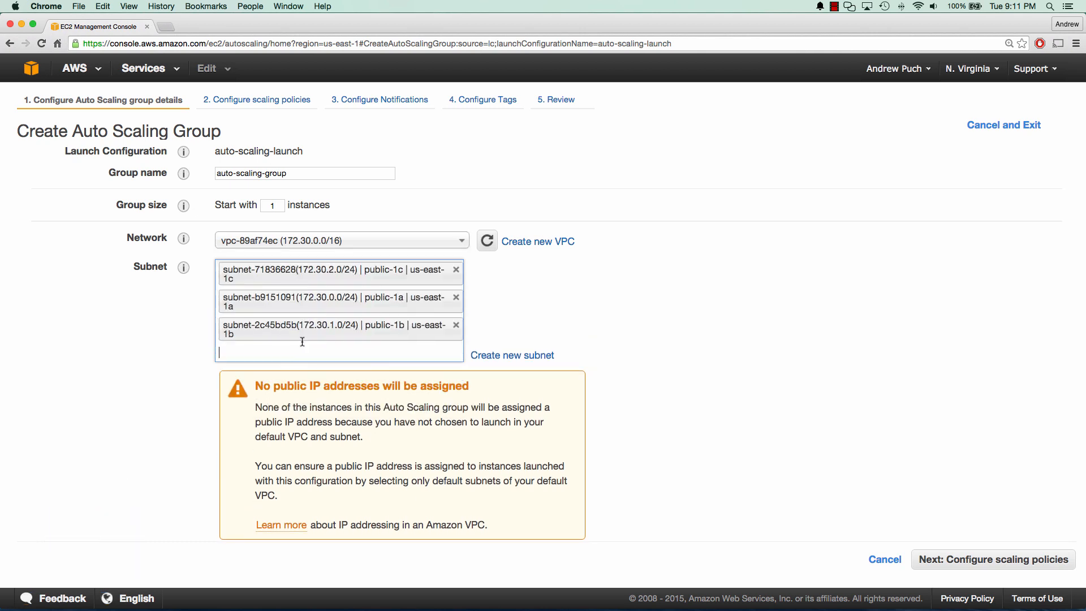
Step: In the Auto Scaling group's advanced details, enable receiving traffic from Elastic Load Balancers and choose the auto-scaling load balancer
{"action": "scroll", "coordinate": [154, 337], "scroll_direction": "down", "scroll_amount": 1}
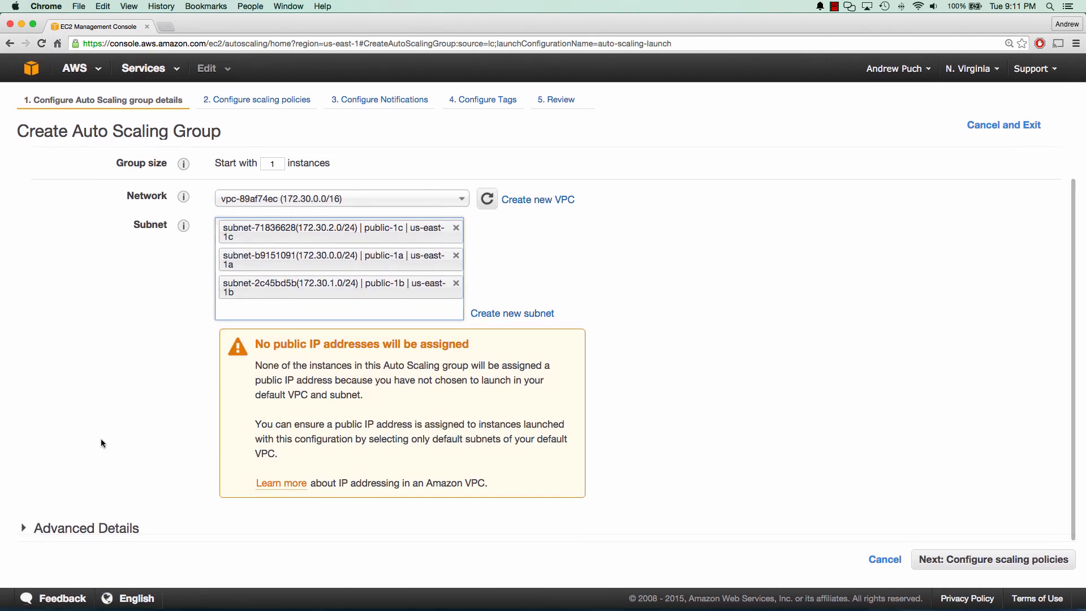
{"action": "left_click", "coordinate": [85, 528]}
{"action": "scroll", "coordinate": [93, 472], "scroll_direction": "down", "scroll_amount": 3}
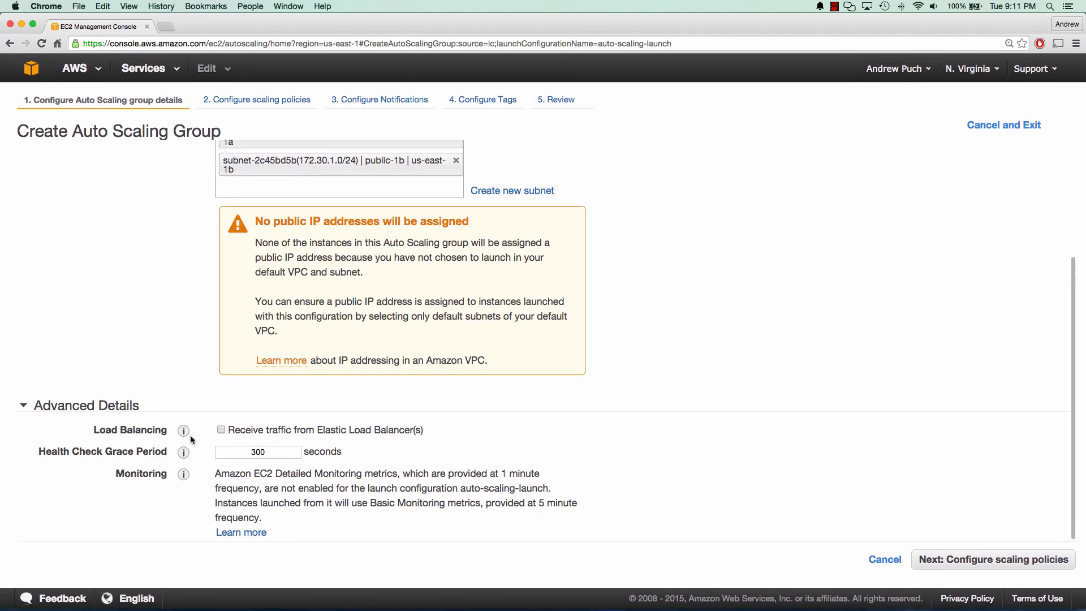
{"action": "left_click", "coordinate": [221, 429]}
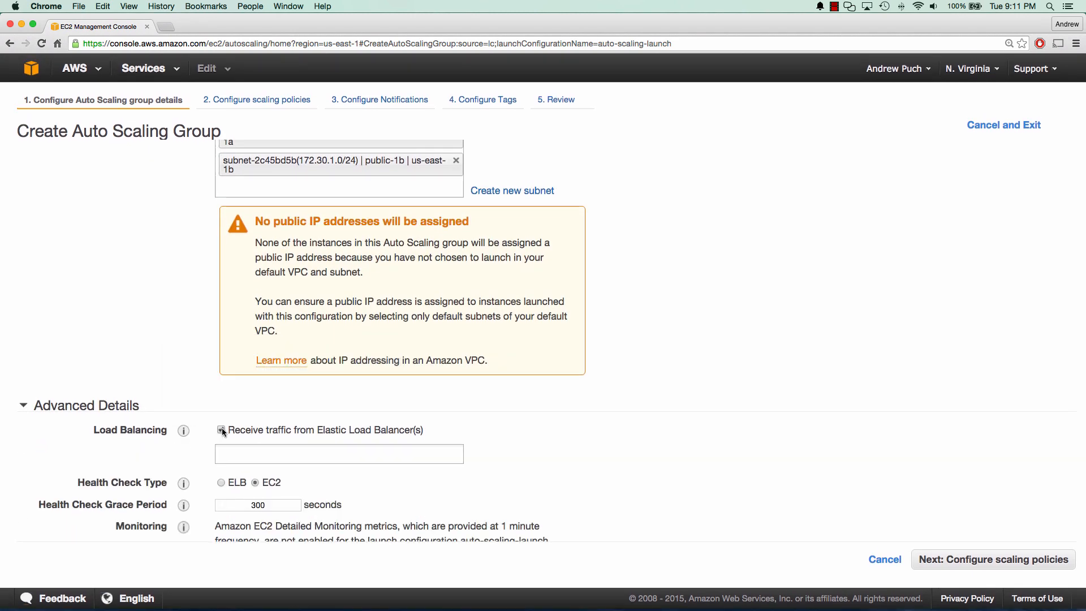
{"action": "left_click", "coordinate": [265, 454]}
{"action": "left_click", "coordinate": [267, 473]}
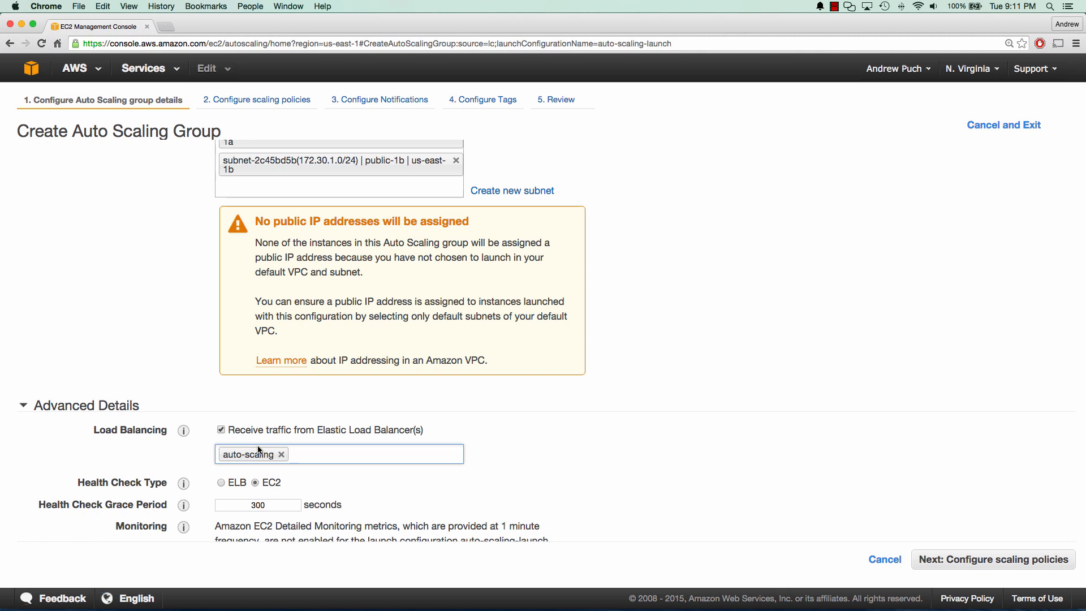
Step: Set the health check grace period to 280 seconds and choose scaling policies to adjust the group's capacity
{"action": "scroll", "coordinate": [259, 450], "scroll_direction": "down", "scroll_amount": 2}
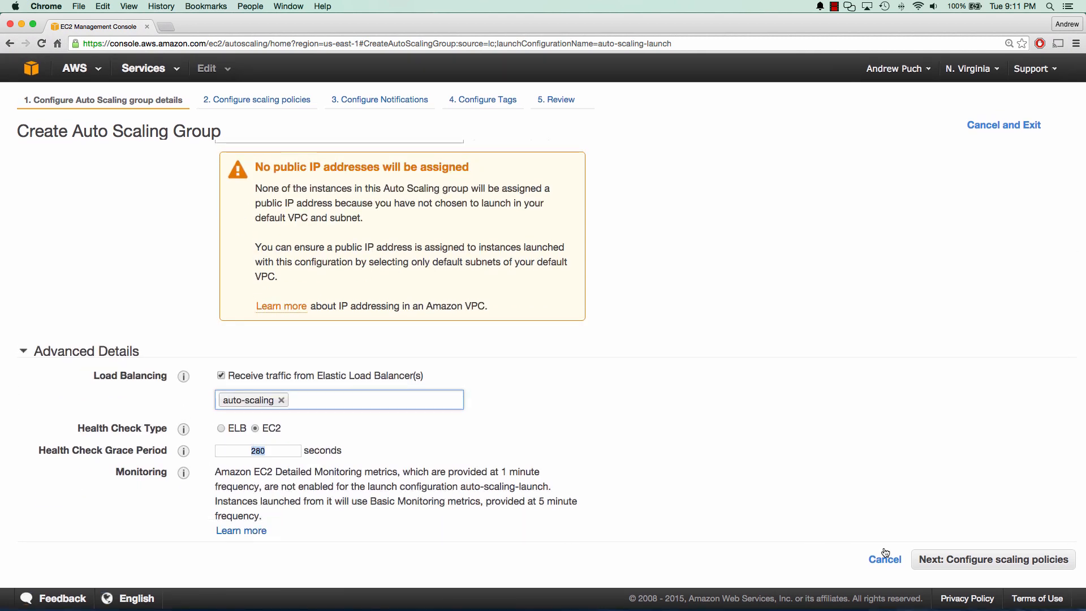
{"action": "left_click", "coordinate": [971, 559]}
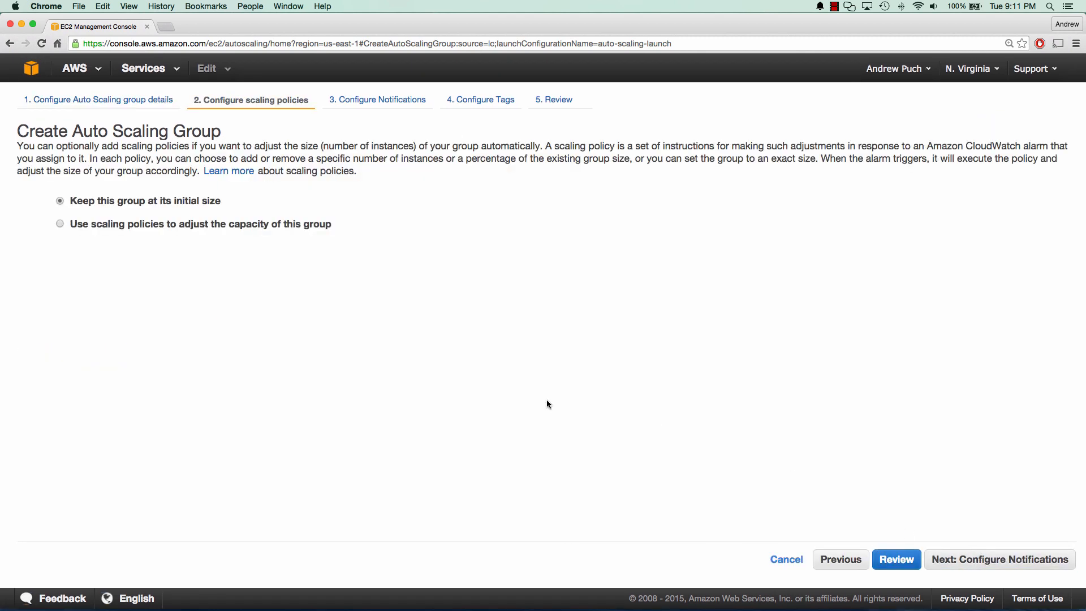
{"action": "left_click", "coordinate": [182, 224]}
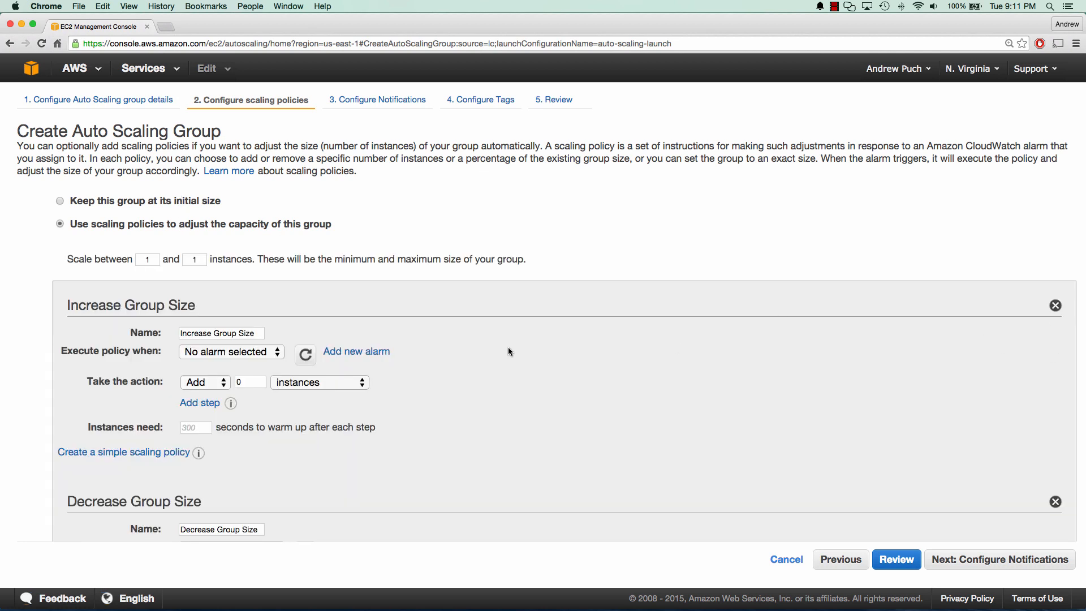
Step: Remove the default increase and decrease group size policies, and set the maximum group size to 5 instances
{"action": "scroll", "coordinate": [508, 348], "scroll_direction": "down", "scroll_amount": 5}
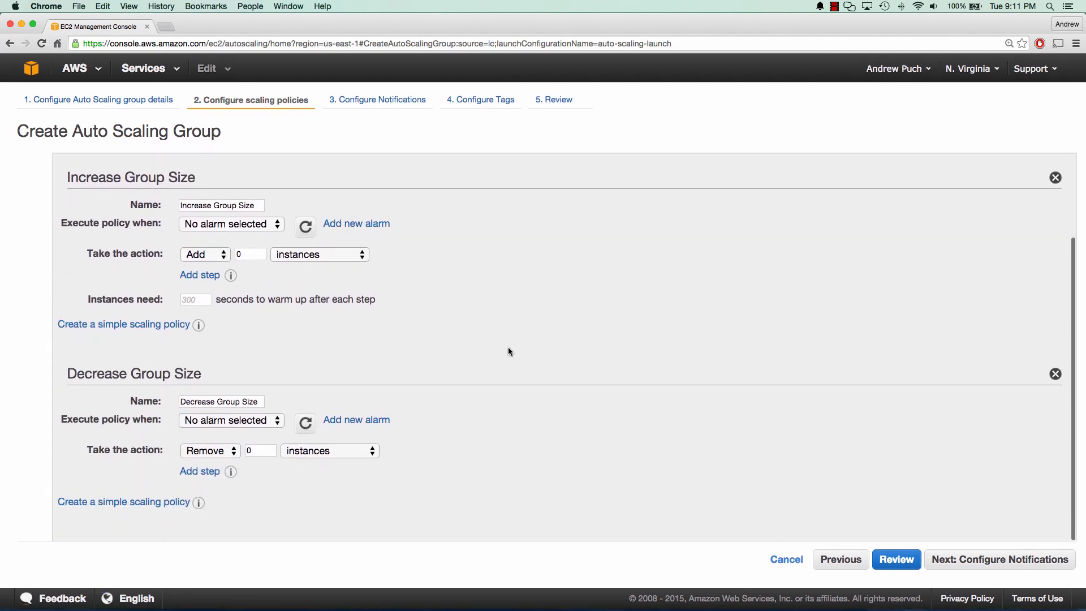
{"action": "left_click", "coordinate": [1056, 376]}
{"action": "left_click", "coordinate": [1054, 281]}
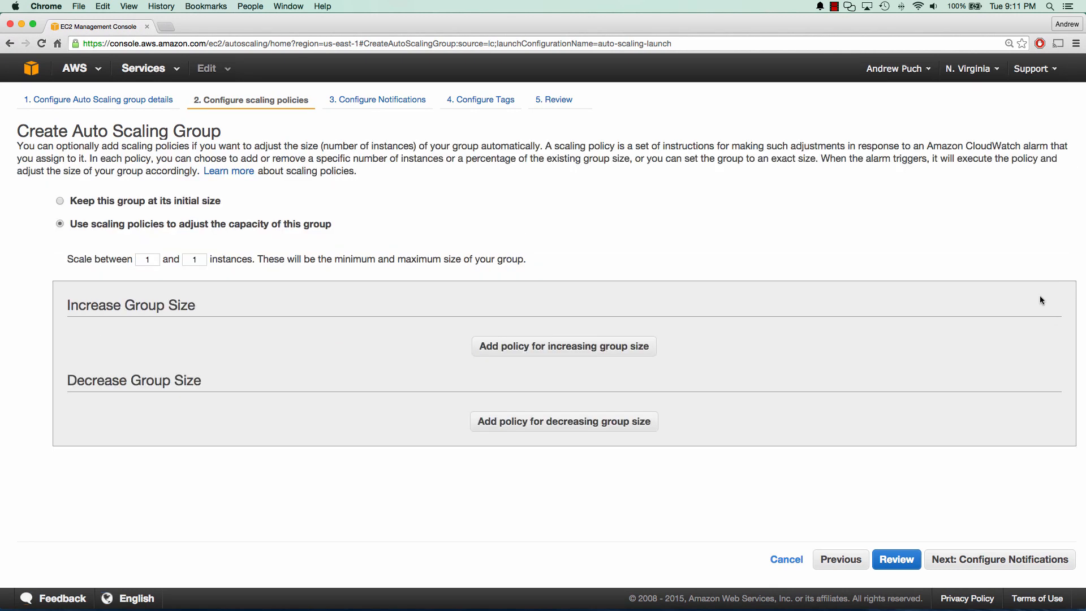
{"action": "left_click", "coordinate": [196, 259]}
{"action": "left_click", "coordinate": [1023, 560]}
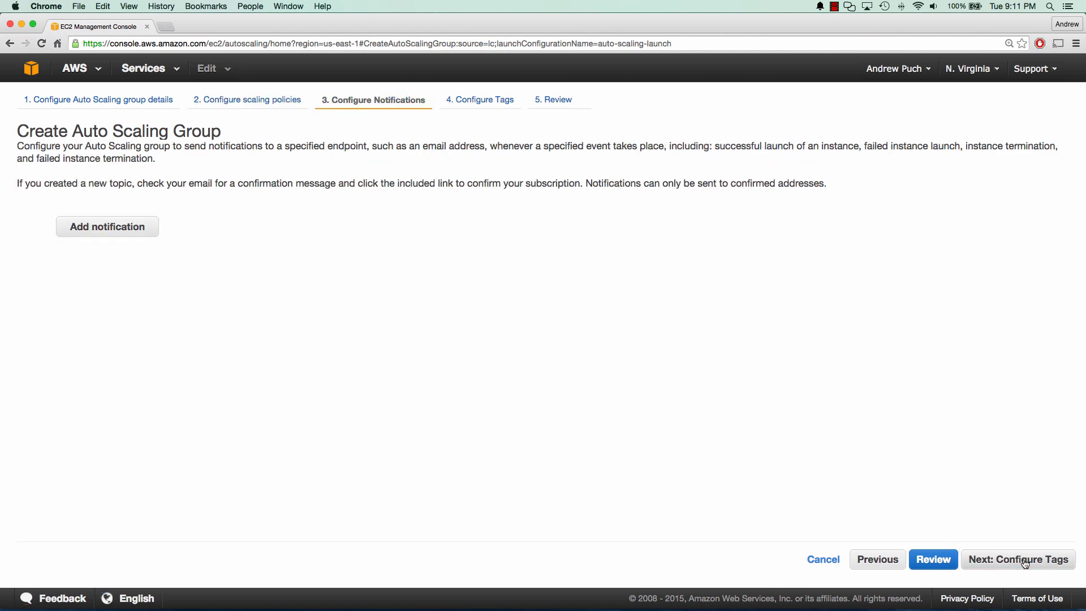
Step: Tag new instances with key Name and value auto-scaling, and create the Auto Scaling group without notifications
{"action": "left_click", "coordinate": [1025, 560]}
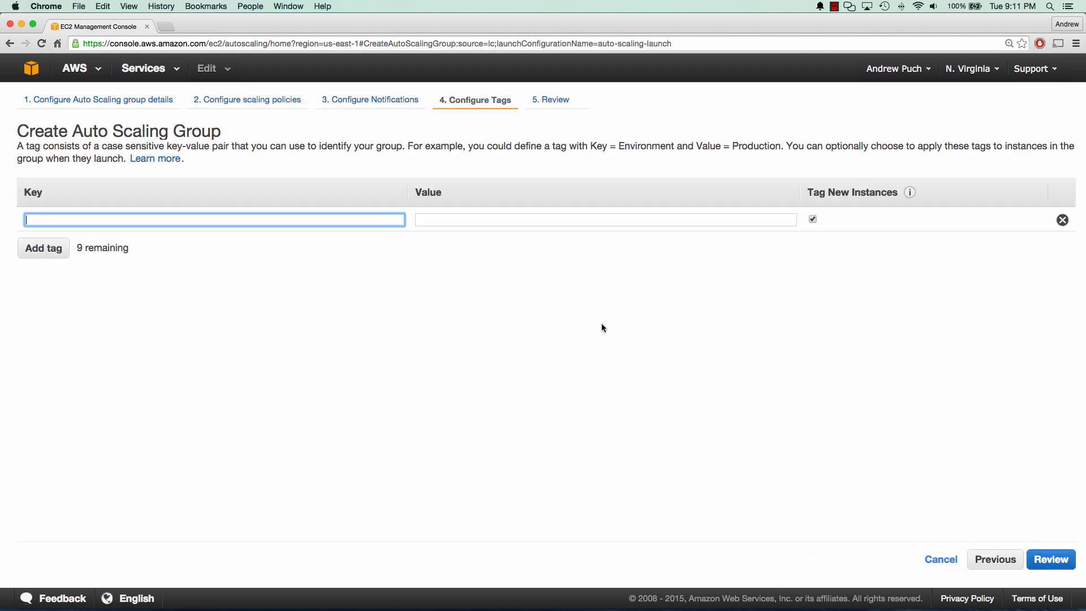
{"action": "type", "text": "Name"}
{"action": "key", "text": "Tab"}
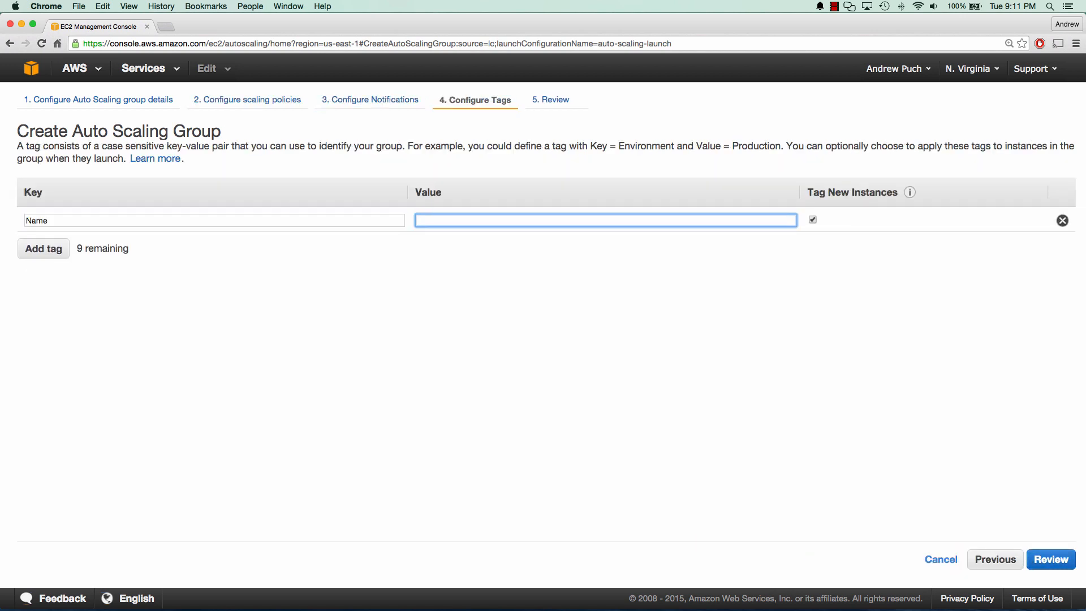
{"action": "type", "text": "auto-scaling"}
{"action": "left_click", "coordinate": [1062, 566]}
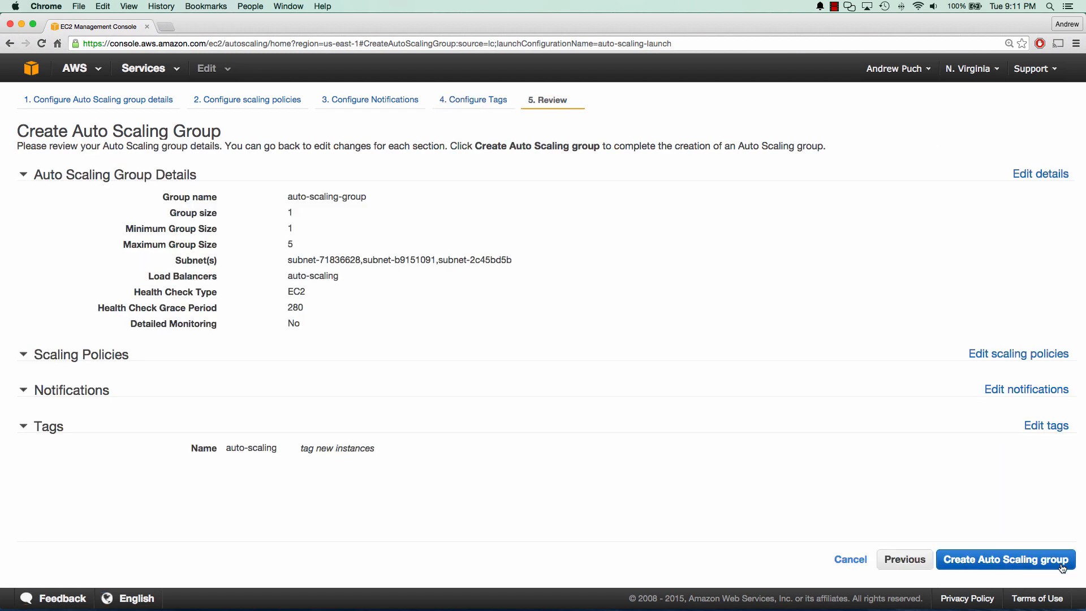
{"action": "left_click", "coordinate": [1062, 567]}
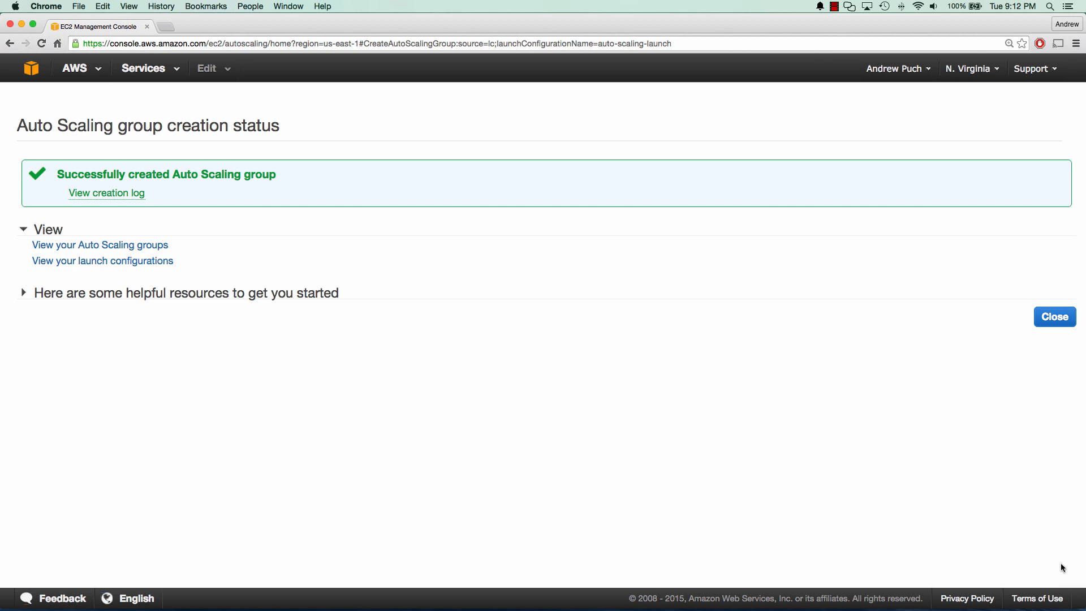
{"action": "left_click", "coordinate": [1054, 317]}
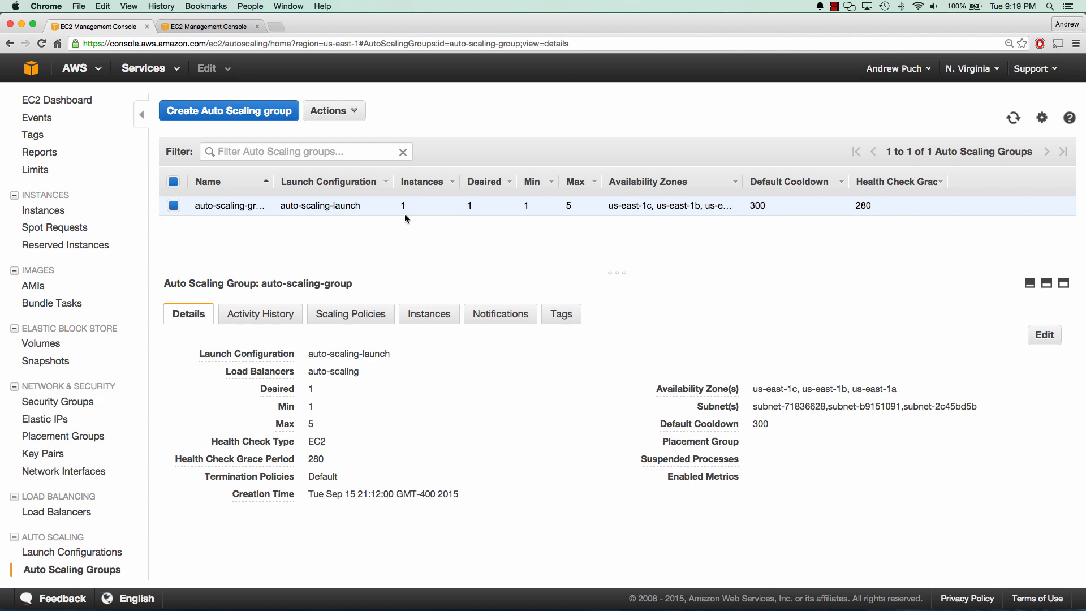
Step: Check the running EC2 instances, and view the auto-scaling load balancer's details with the list filter cleared
{"action": "left_click", "coordinate": [213, 28]}
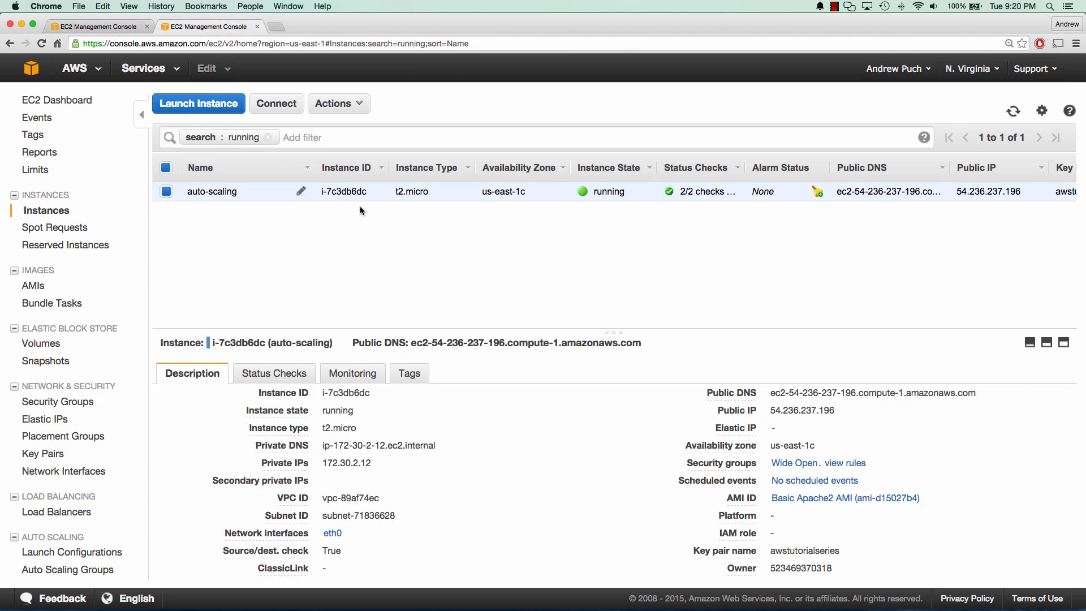
{"action": "mouse_move", "coordinate": [210, 191]}
{"action": "left_click", "coordinate": [82, 513]}
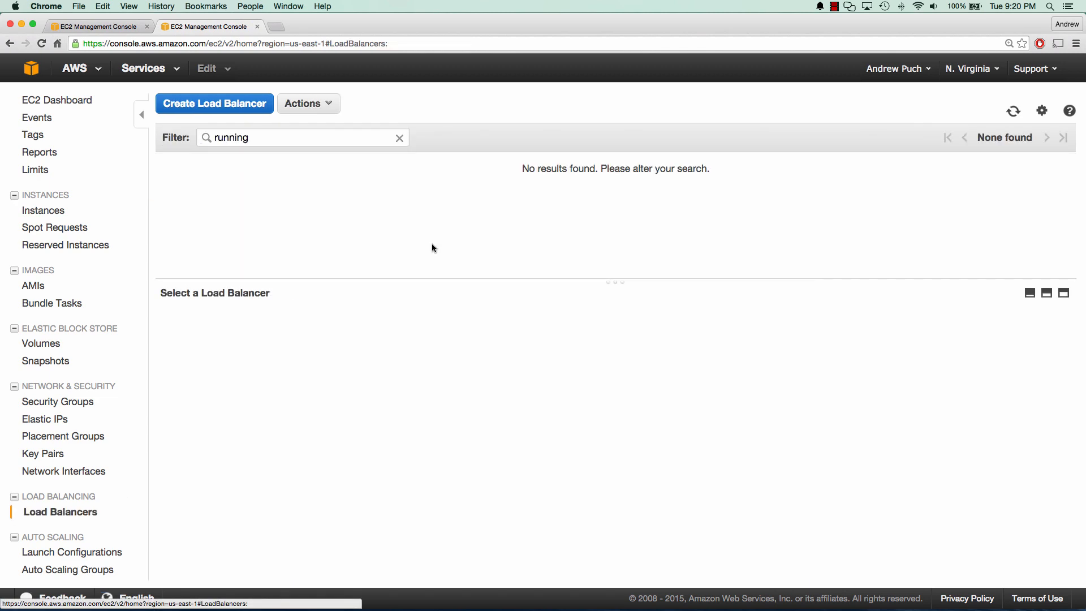
{"action": "left_click", "coordinate": [399, 137]}
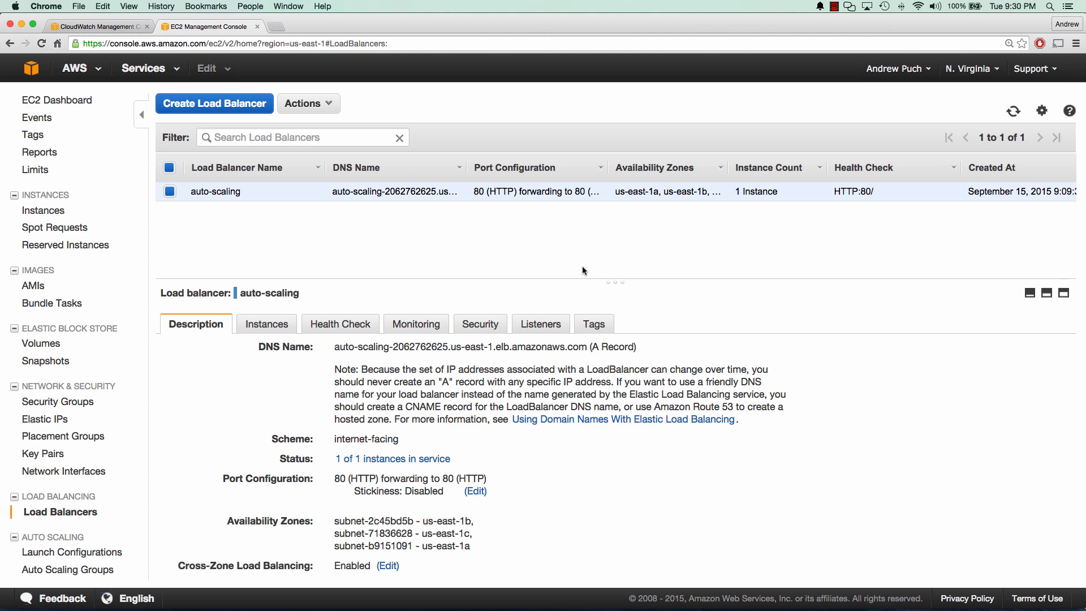
Step: Switch to CloudWatch and start a new alarm on the ELB HealthyHostCount metric of the auto-scaling load balancer
{"action": "left_click", "coordinate": [89, 31]}
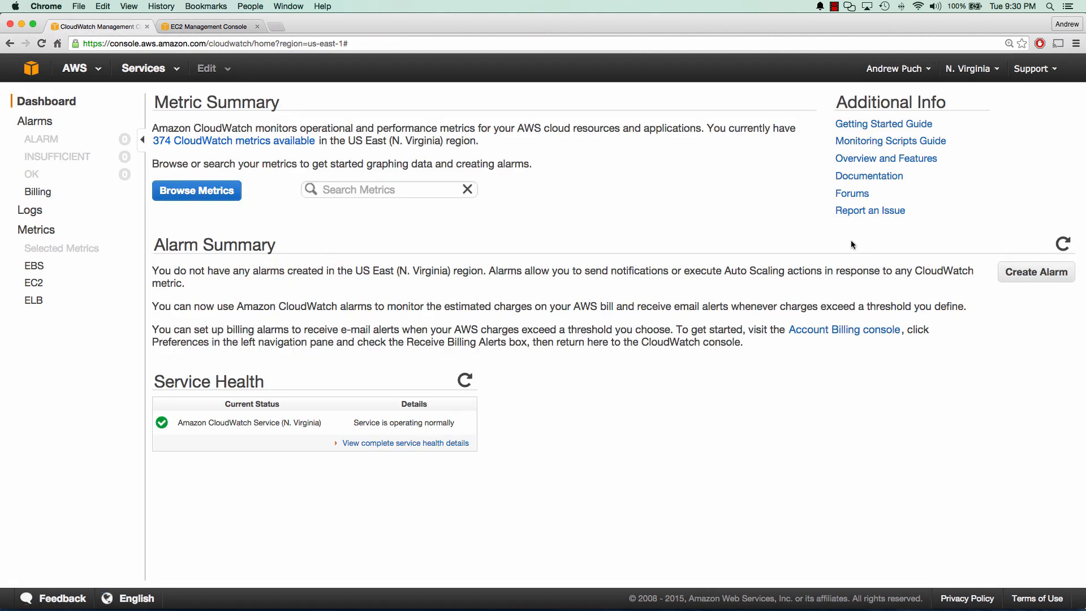
{"action": "left_click", "coordinate": [1016, 270]}
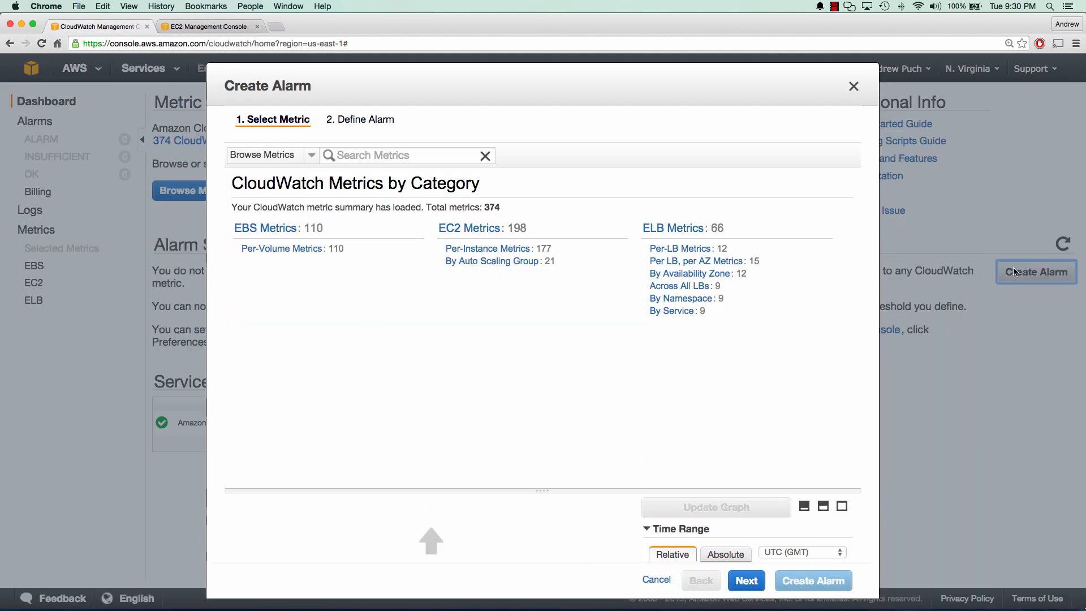
{"action": "left_click", "coordinate": [666, 234]}
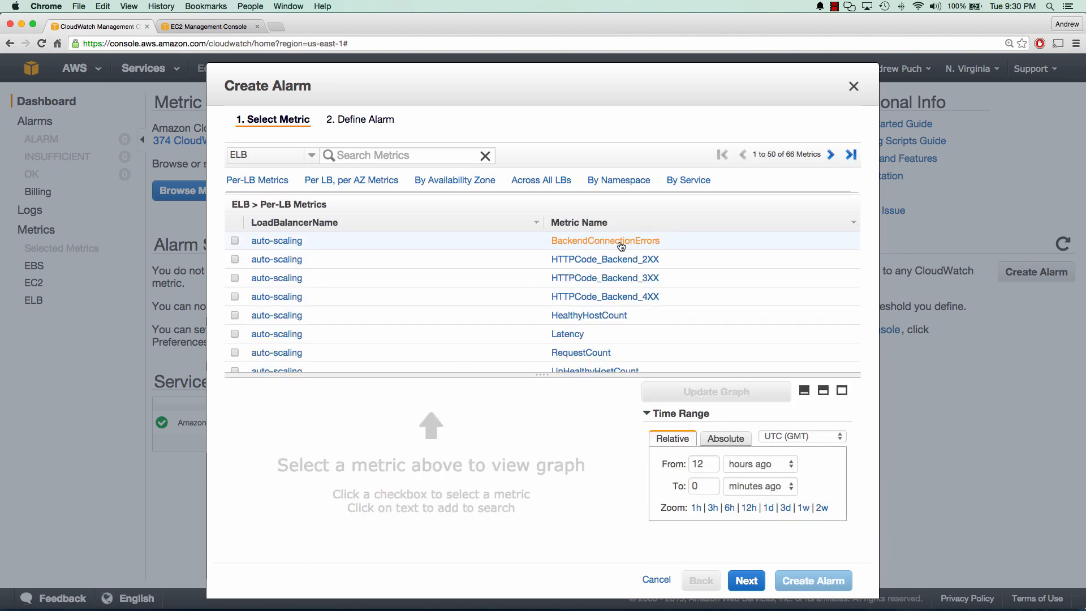
{"action": "left_click", "coordinate": [234, 315]}
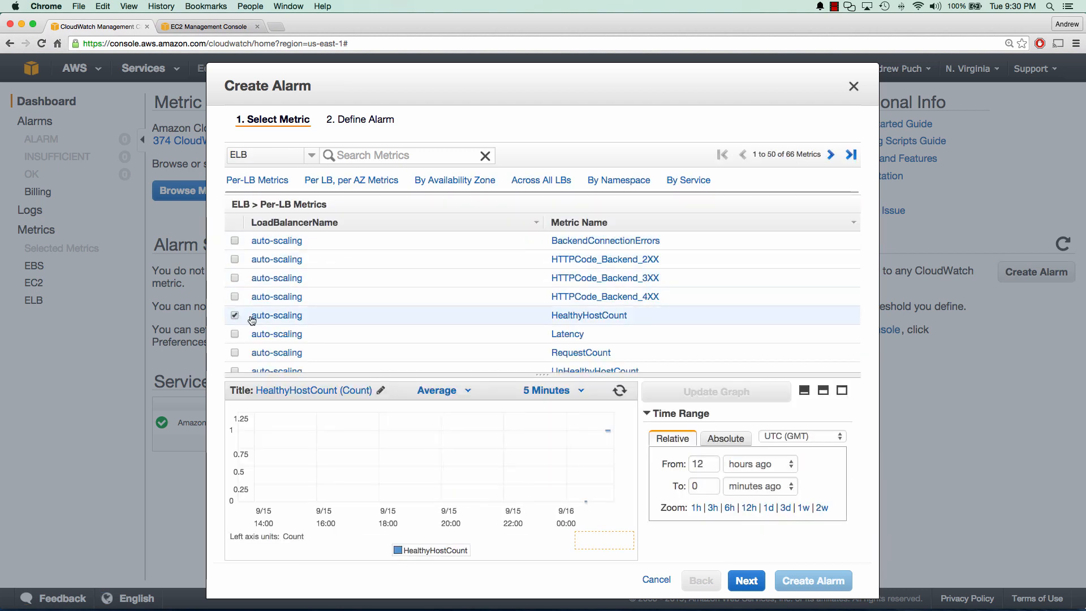
{"action": "left_click", "coordinate": [747, 580]}
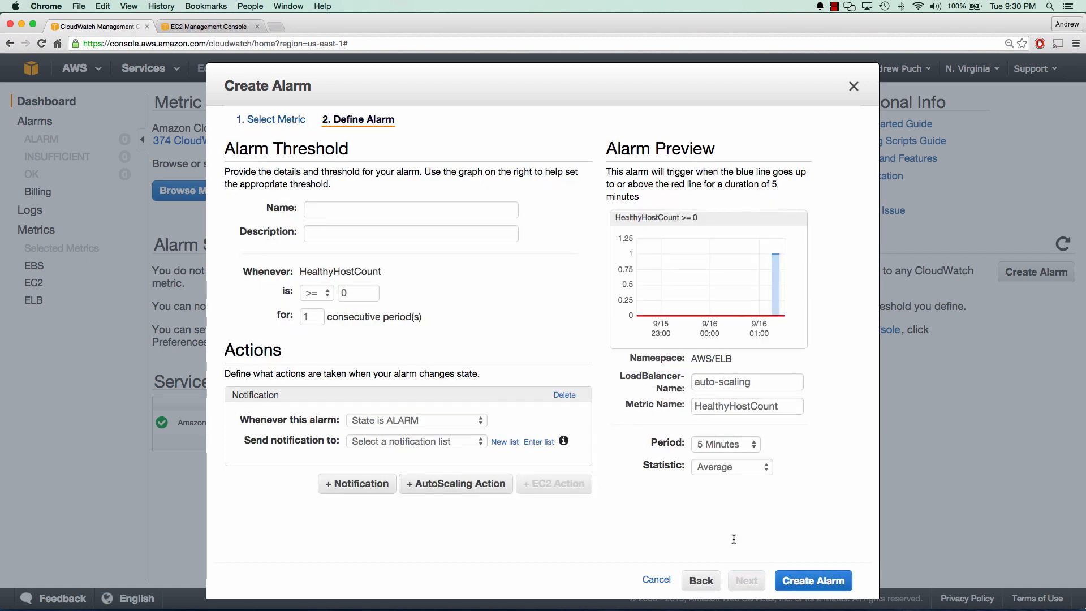
Step: Enter Healthy Host Count Low as both the name and the description of the alarm
{"action": "left_click", "coordinate": [380, 210]}
{"action": "type", "text": "Healt"}
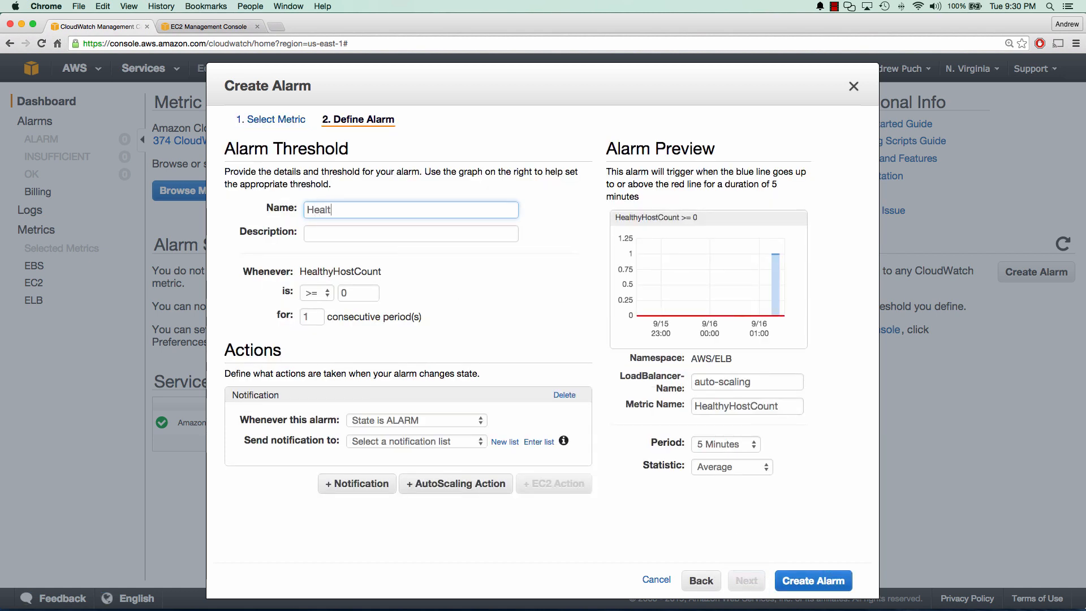
{"action": "type", "text": "hy Host Count Low"}
{"action": "key", "text": "super+a"}
{"action": "key", "text": "super+c"}
{"action": "key", "text": "Tab"}
{"action": "key", "text": "super+v"}
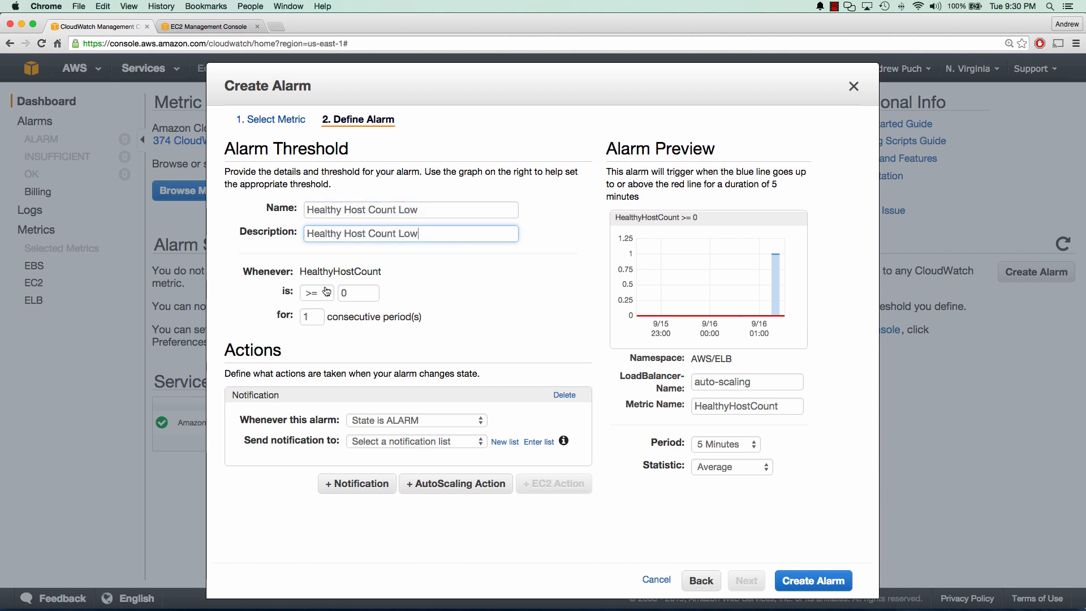
Step: Set the alarm condition to HealthyHostCount < 2, and create the alarm without a notification action
{"action": "left_click", "coordinate": [324, 293]}
{"action": "left_click", "coordinate": [314, 331]}
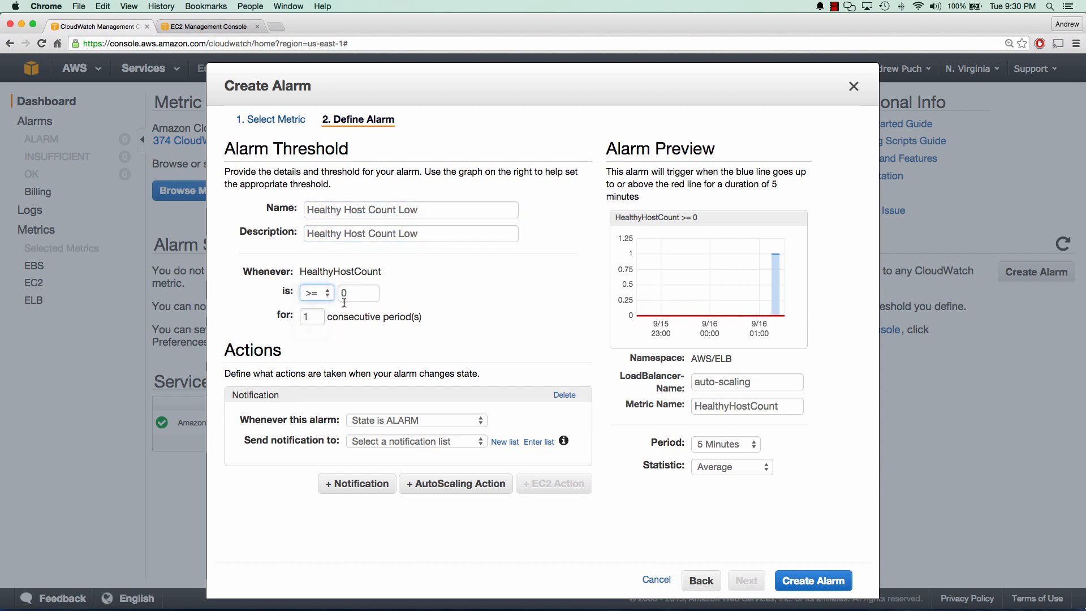
{"action": "key", "text": "Tab"}
{"action": "type", "text": "2"}
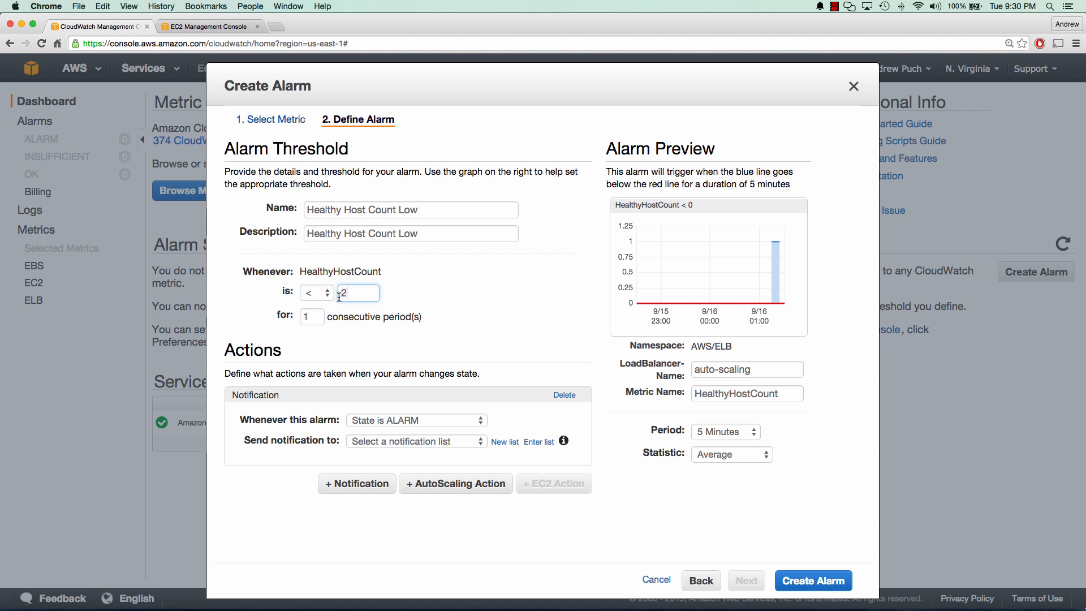
{"action": "left_click", "coordinate": [568, 398]}
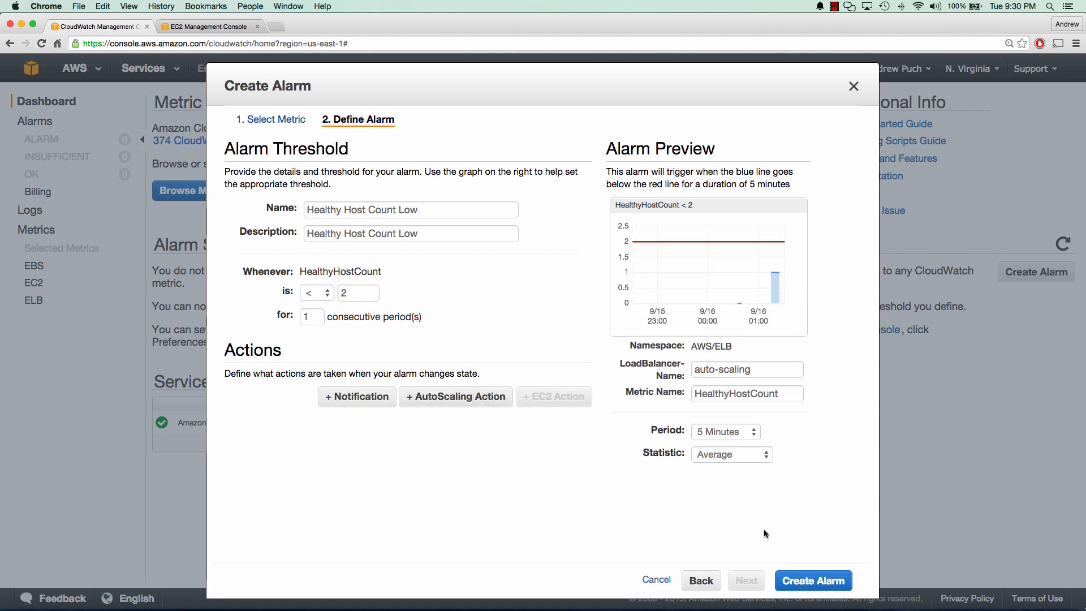
{"action": "left_click", "coordinate": [820, 575]}
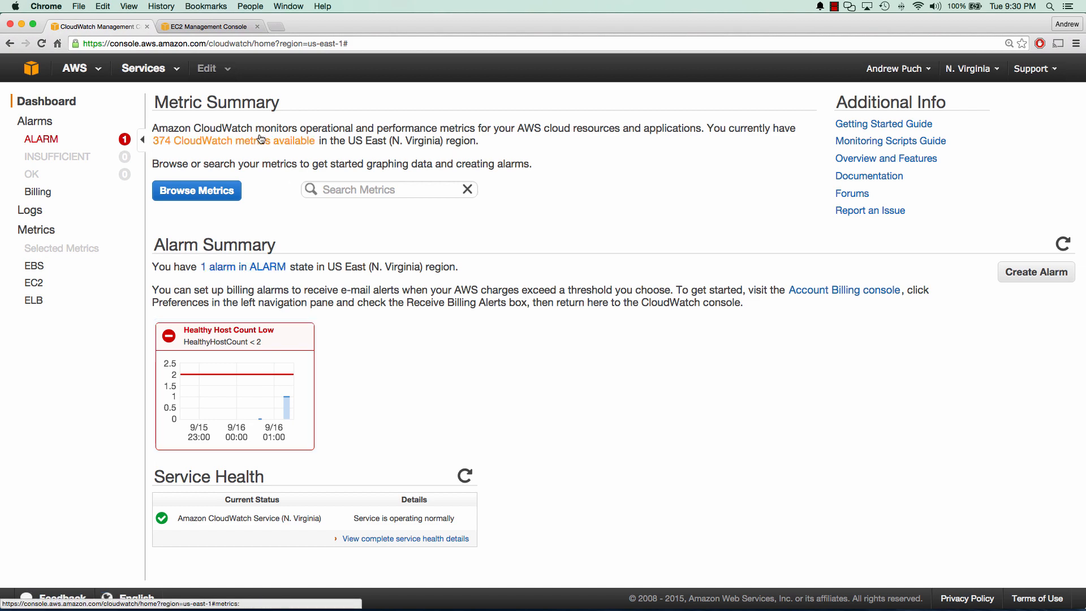
Step: Switch to the EC2 console and start a scaling policy named Healthy Host Count Low for auto-scaling-group
{"action": "left_click", "coordinate": [231, 27]}
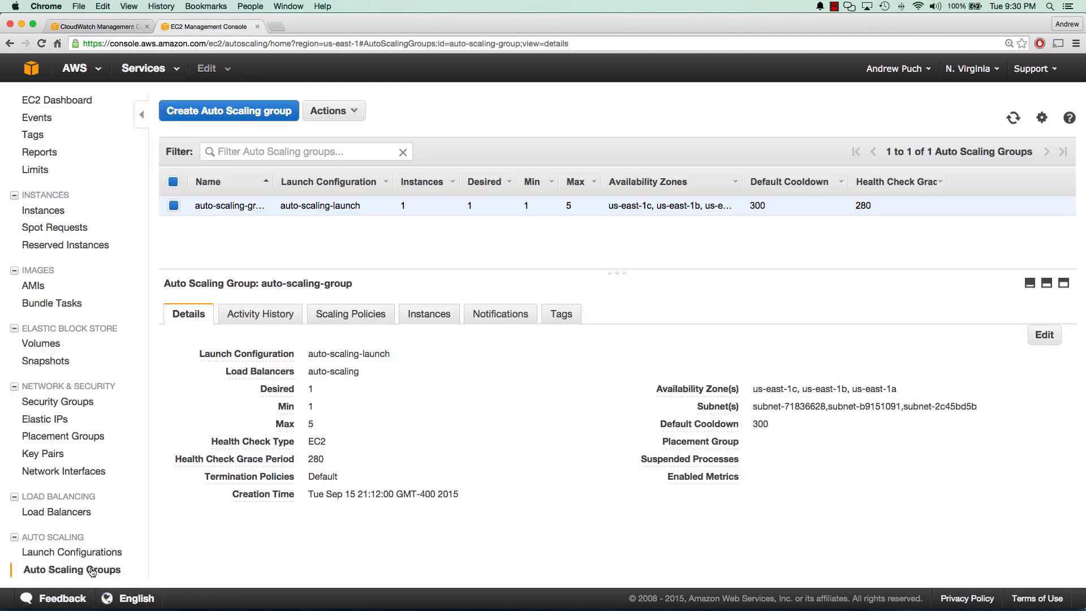
{"action": "left_click", "coordinate": [330, 323]}
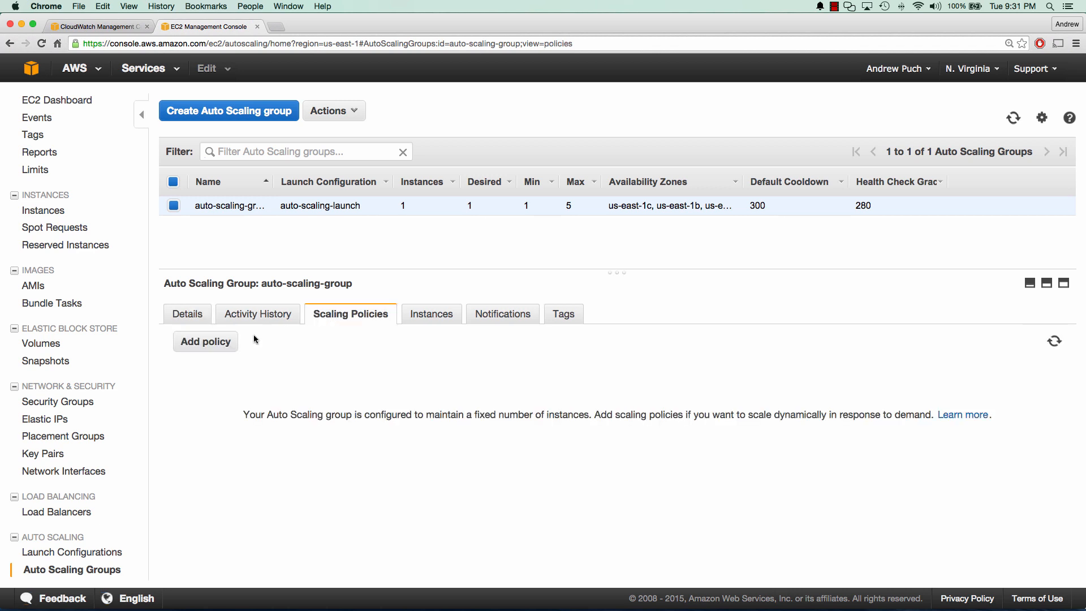
{"action": "left_click", "coordinate": [218, 346]}
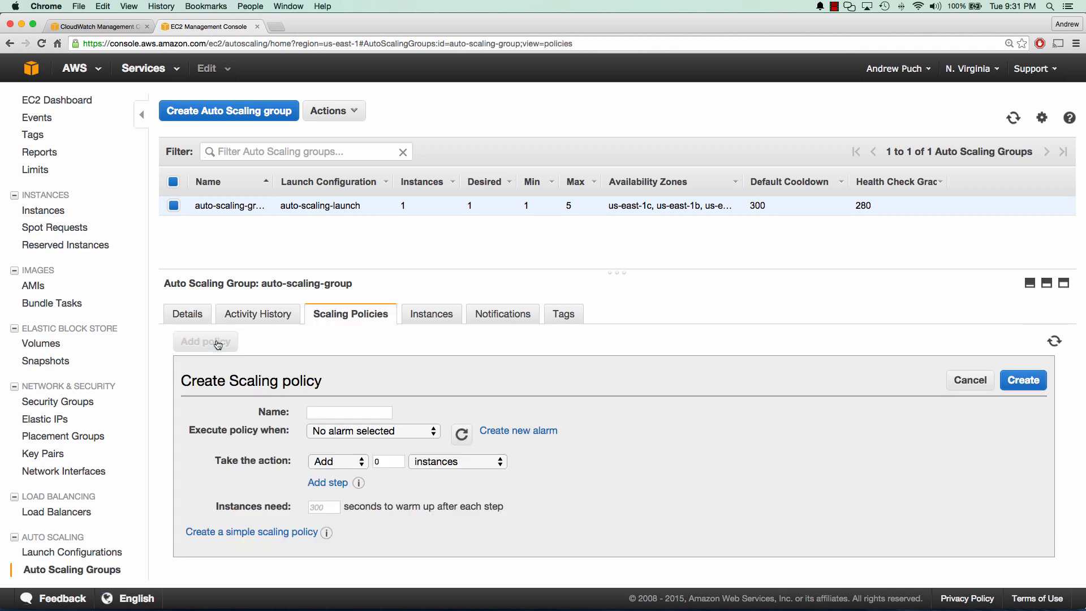
{"action": "scroll", "coordinate": [319, 389], "scroll_direction": "down", "scroll_amount": 1}
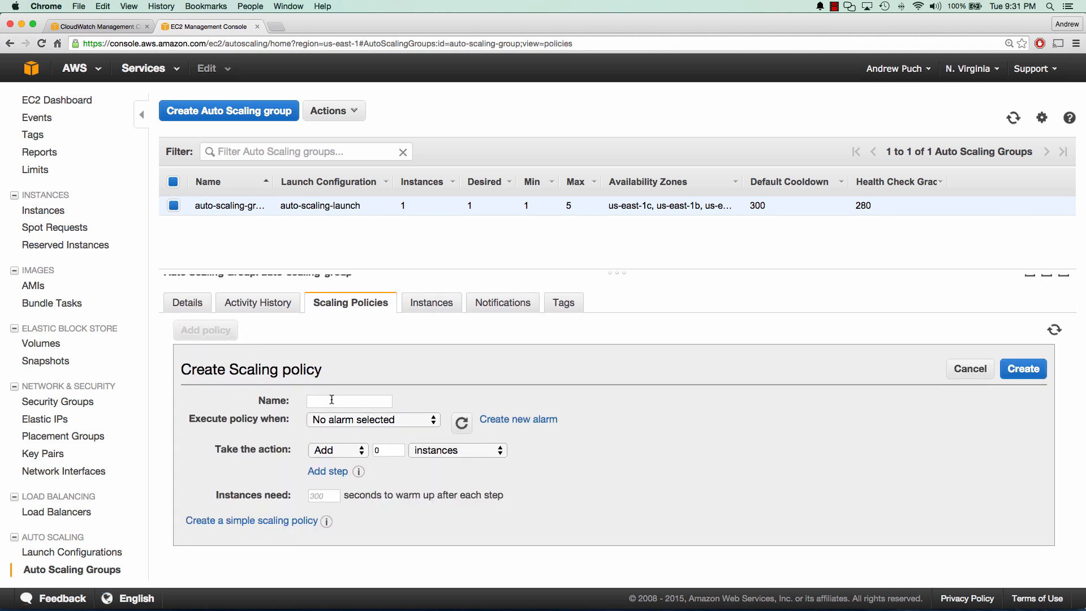
{"action": "left_click", "coordinate": [331, 400]}
{"action": "key", "text": "super+v"}
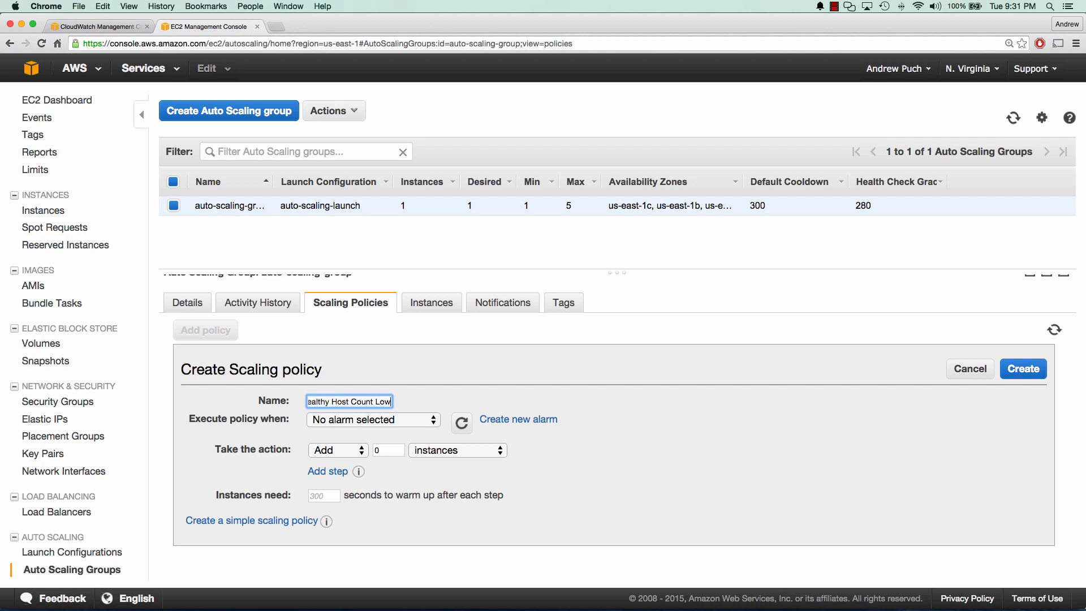
Step: Have the policy add 2 instances when the Healthy Host Count Low alarm is breached, and create it
{"action": "left_click", "coordinate": [354, 421]}
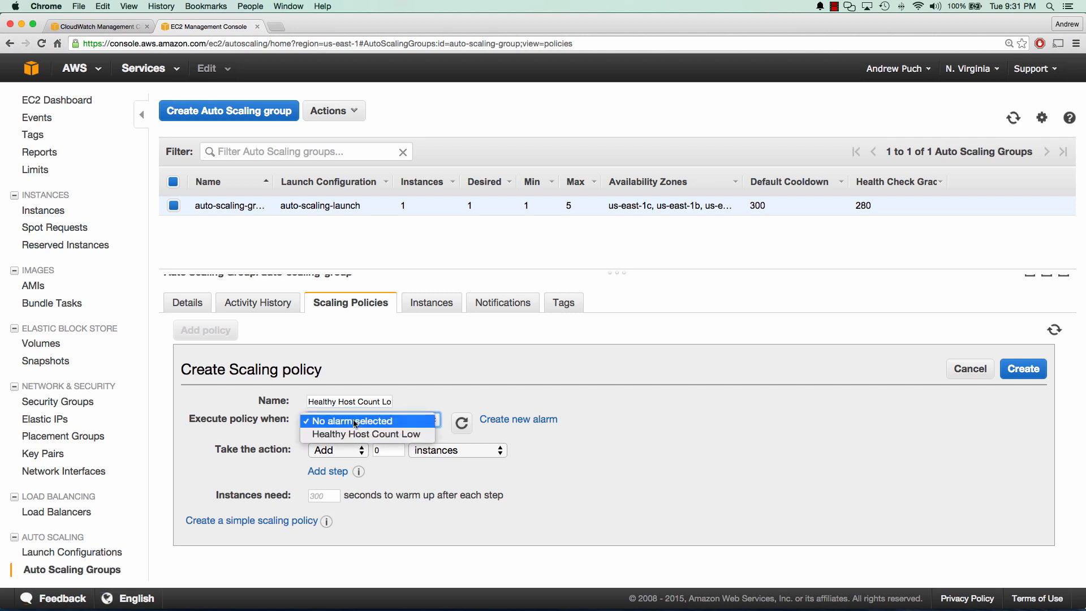
{"action": "left_click", "coordinate": [357, 433]}
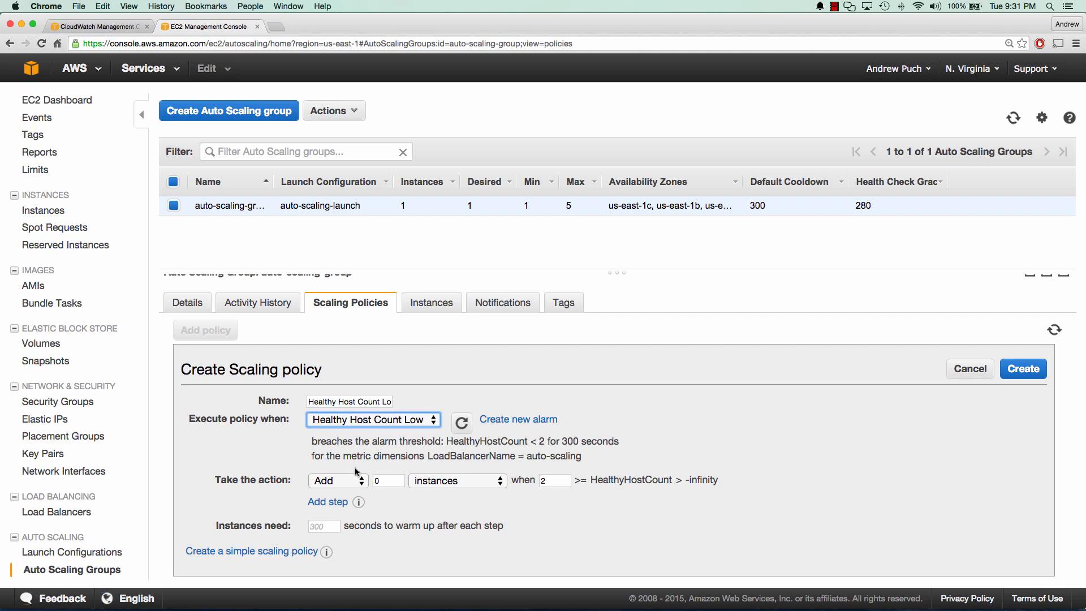
{"action": "left_click", "coordinate": [370, 482]}
{"action": "type", "text": "2"}
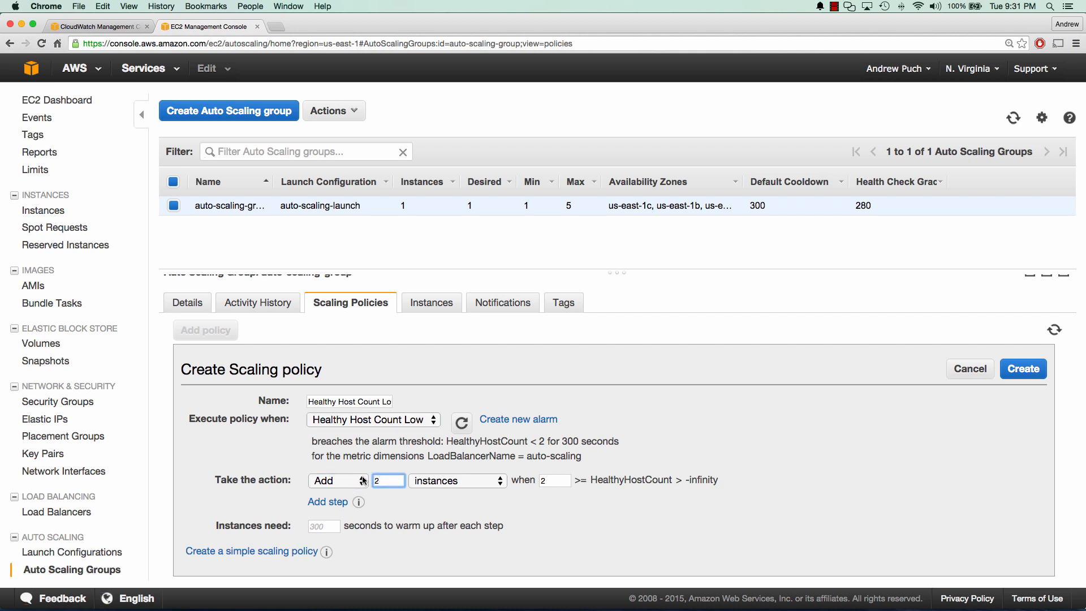
{"action": "left_click", "coordinate": [500, 507]}
{"action": "left_click", "coordinate": [1026, 371]}
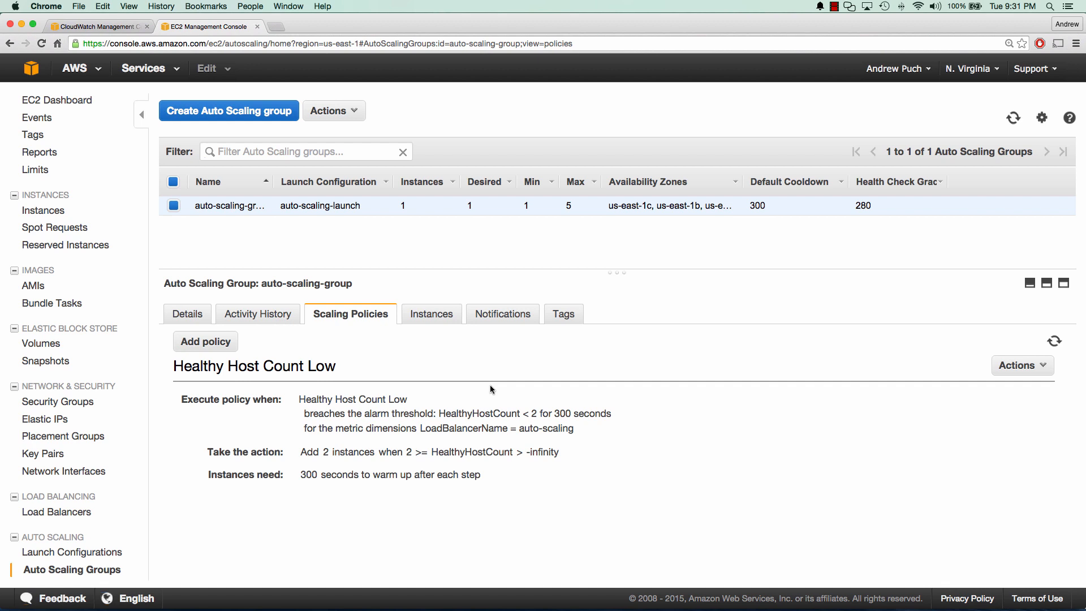
Step: Refresh the Auto Scaling group, and examine the running instances and those registered with the auto-scaling load balancer
{"action": "left_click", "coordinate": [1013, 118]}
{"action": "left_click_drag", "start_coordinate": [461, 205], "coordinate": [480, 205]}
{"action": "left_click", "coordinate": [44, 210]}
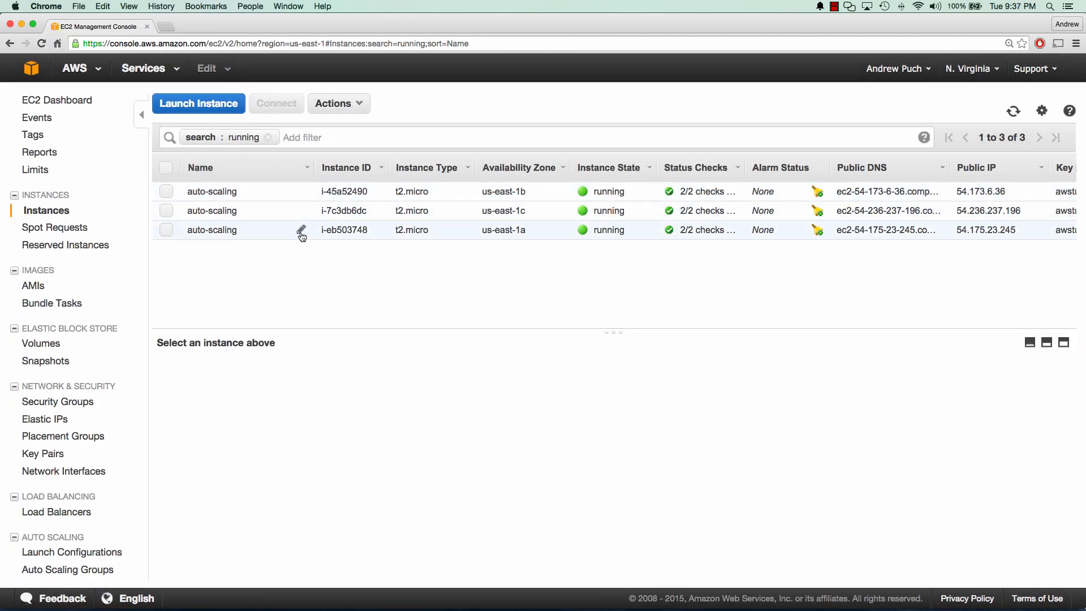
{"action": "left_click", "coordinate": [76, 517]}
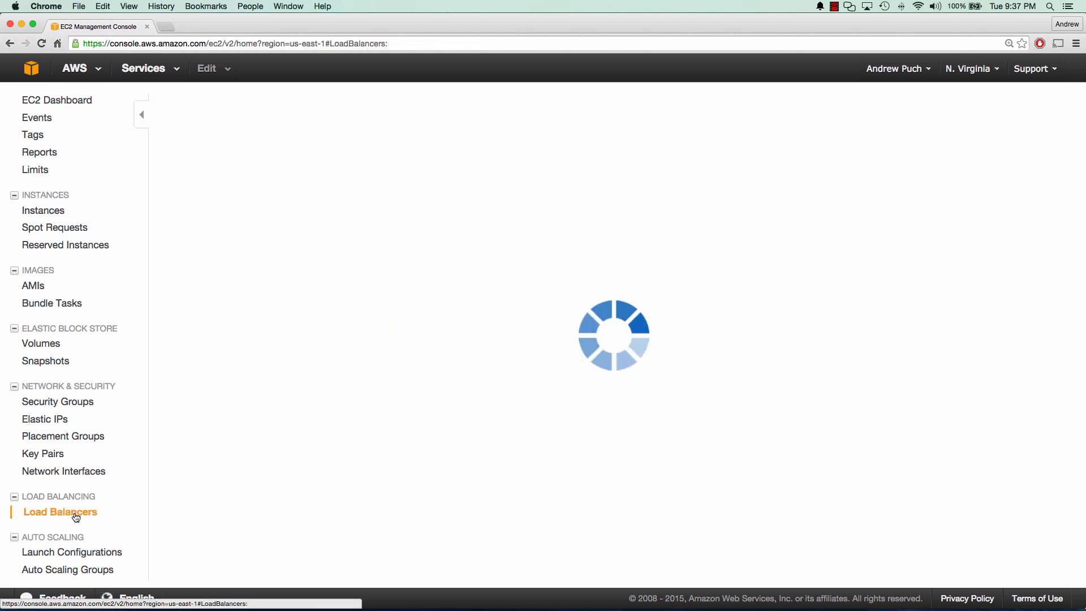
{"action": "left_click", "coordinate": [285, 328]}
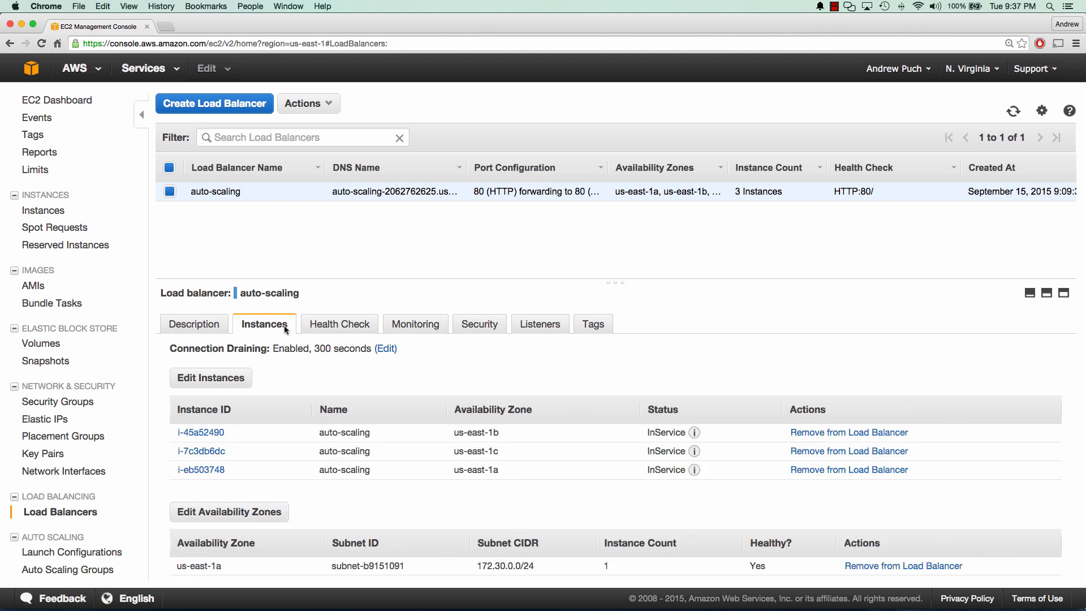